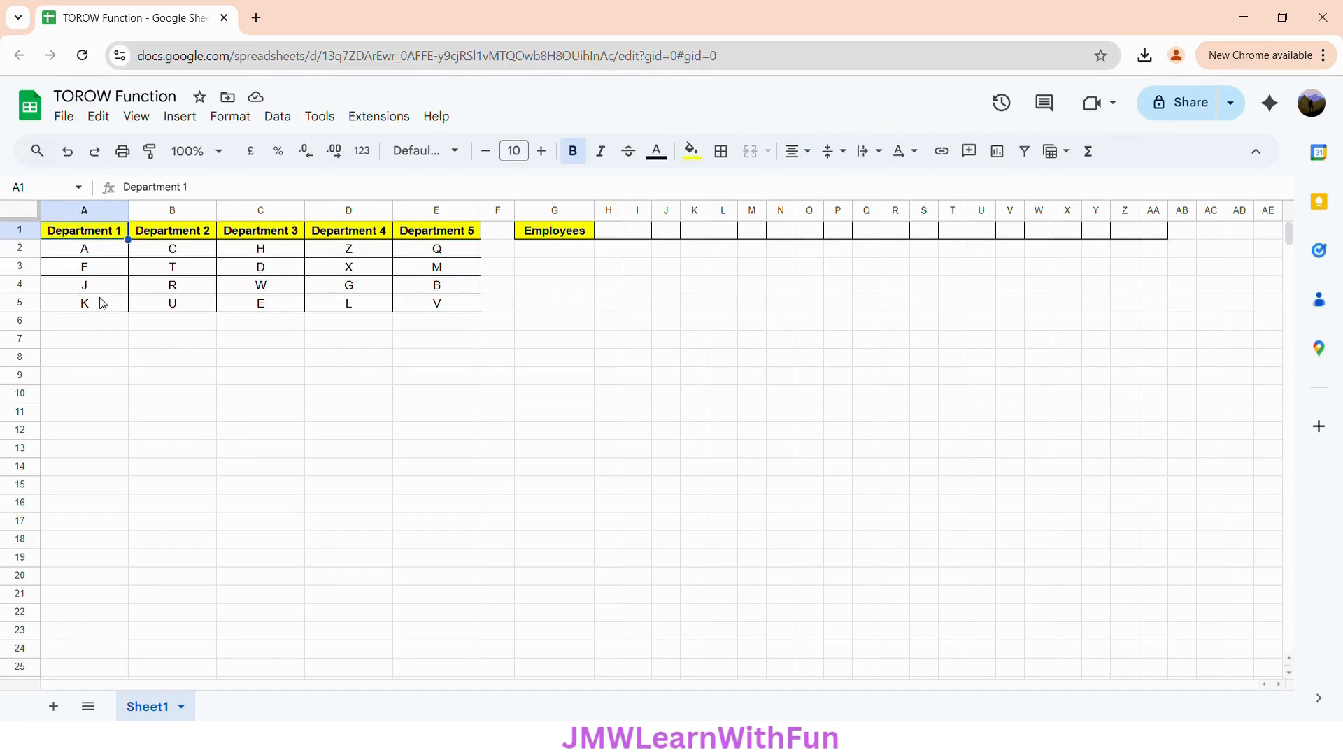
# Step: Examine the five department headers and the blank cells H1:AA1 beside the Employees label
pyautogui.click(175, 229)
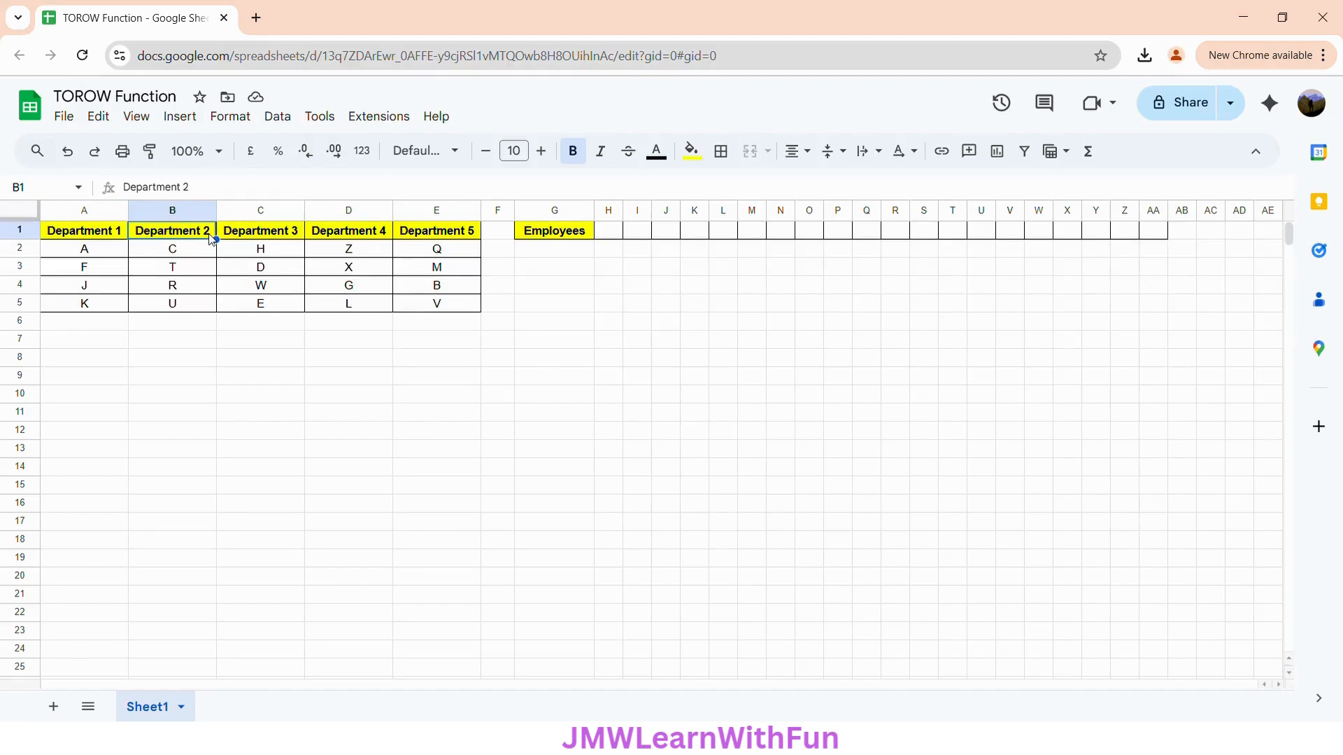
pyautogui.click(300, 231)
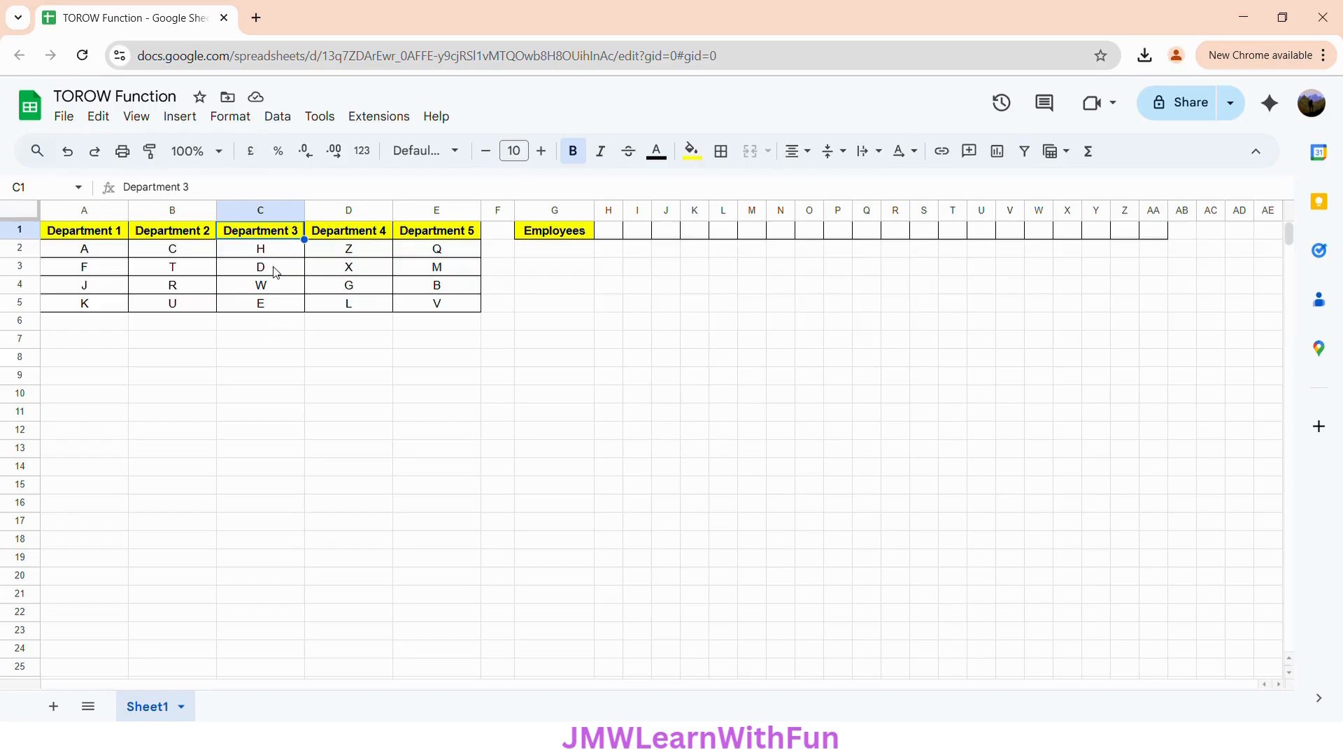
pyautogui.click(362, 236)
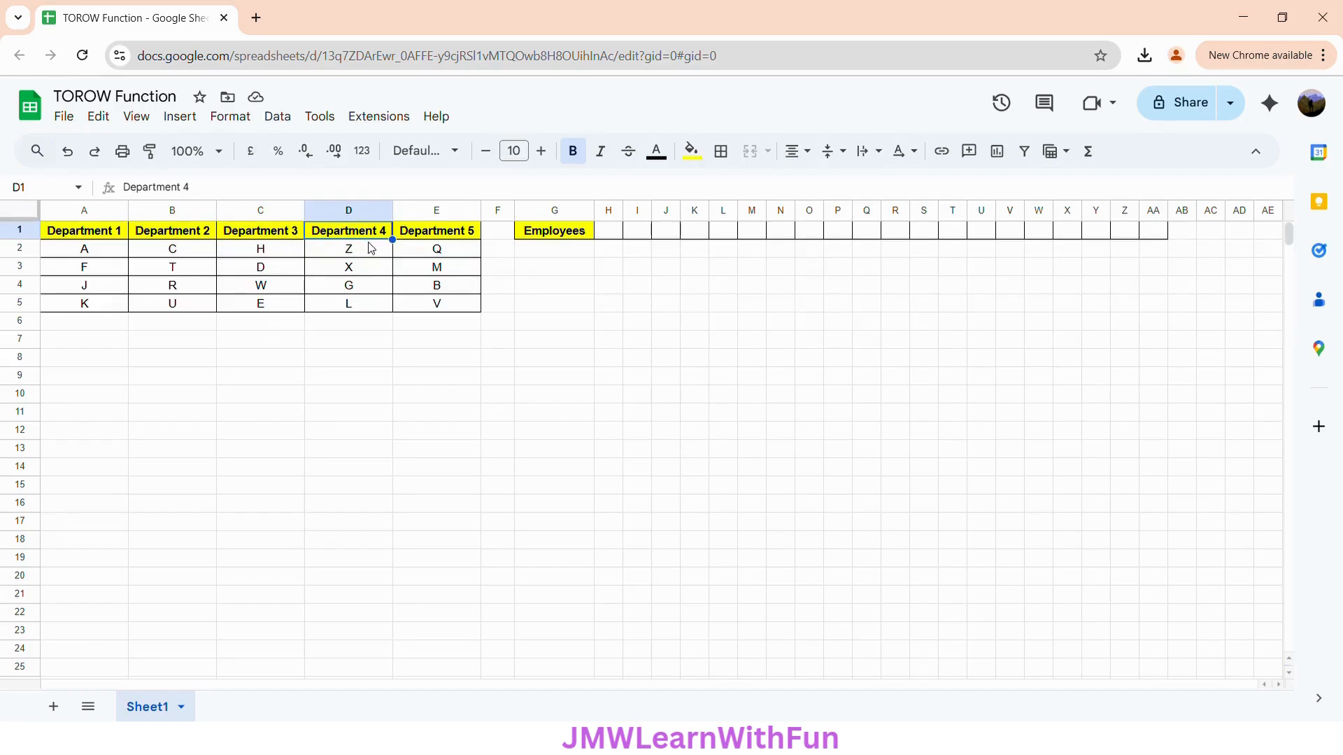
pyautogui.click(430, 238)
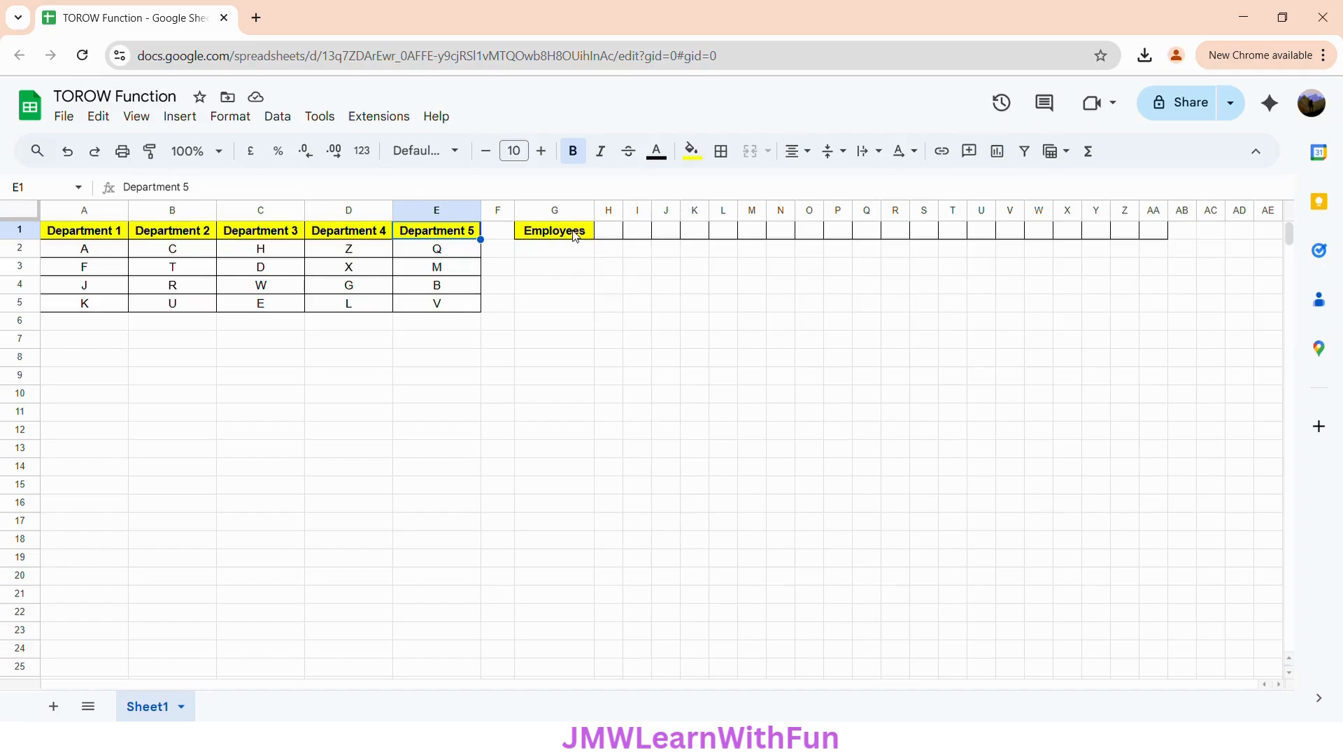
pyautogui.click(609, 235)
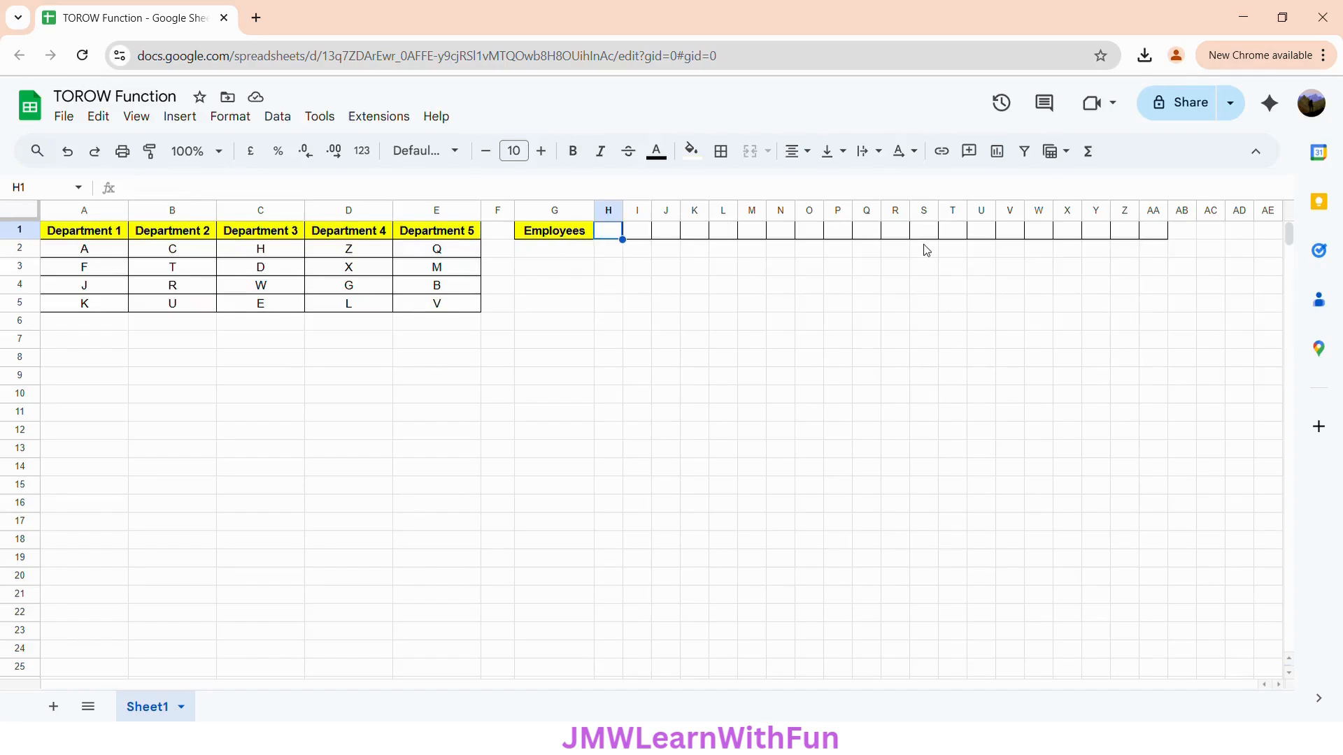
pyautogui.keyDown('shift'); pyautogui.click(1162, 233); pyautogui.keyUp('shift')
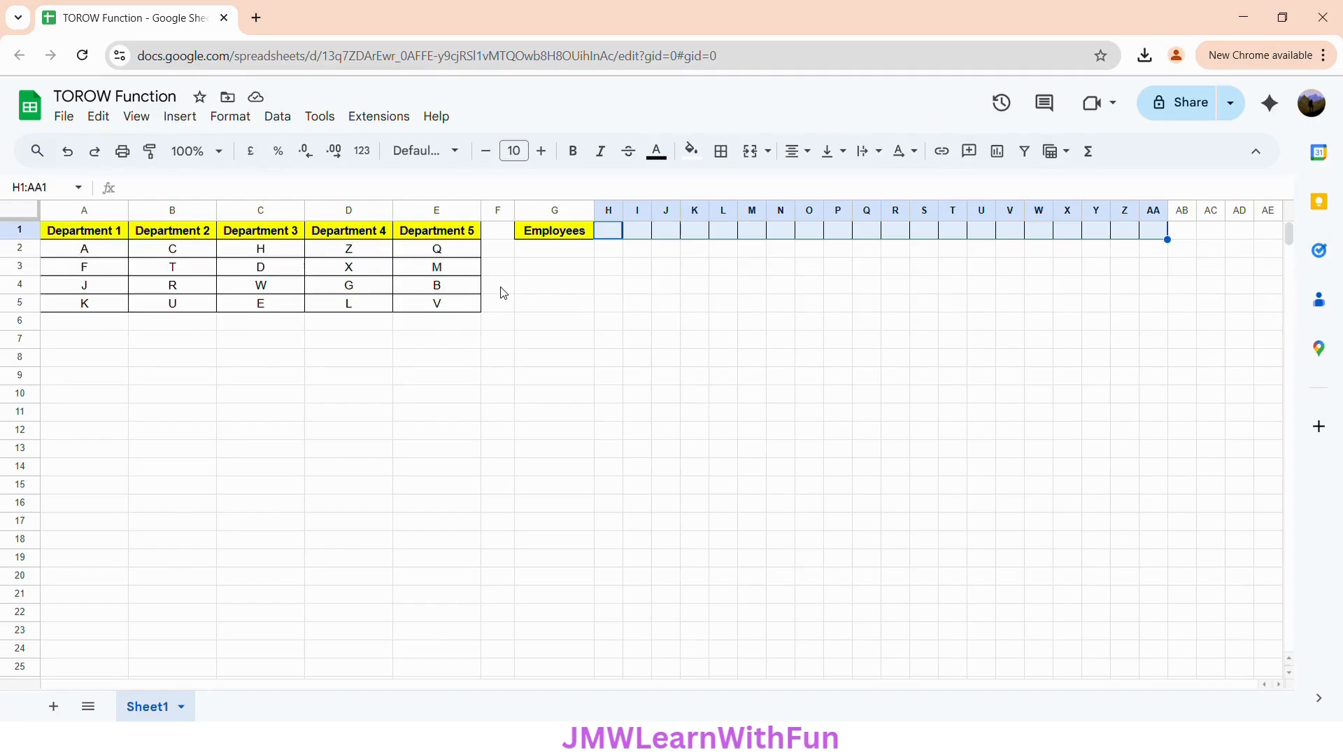
# Step: Enter =TOROW(A2:E5) in cell H1 to list all department employees in a single row
pyautogui.click(611, 237)
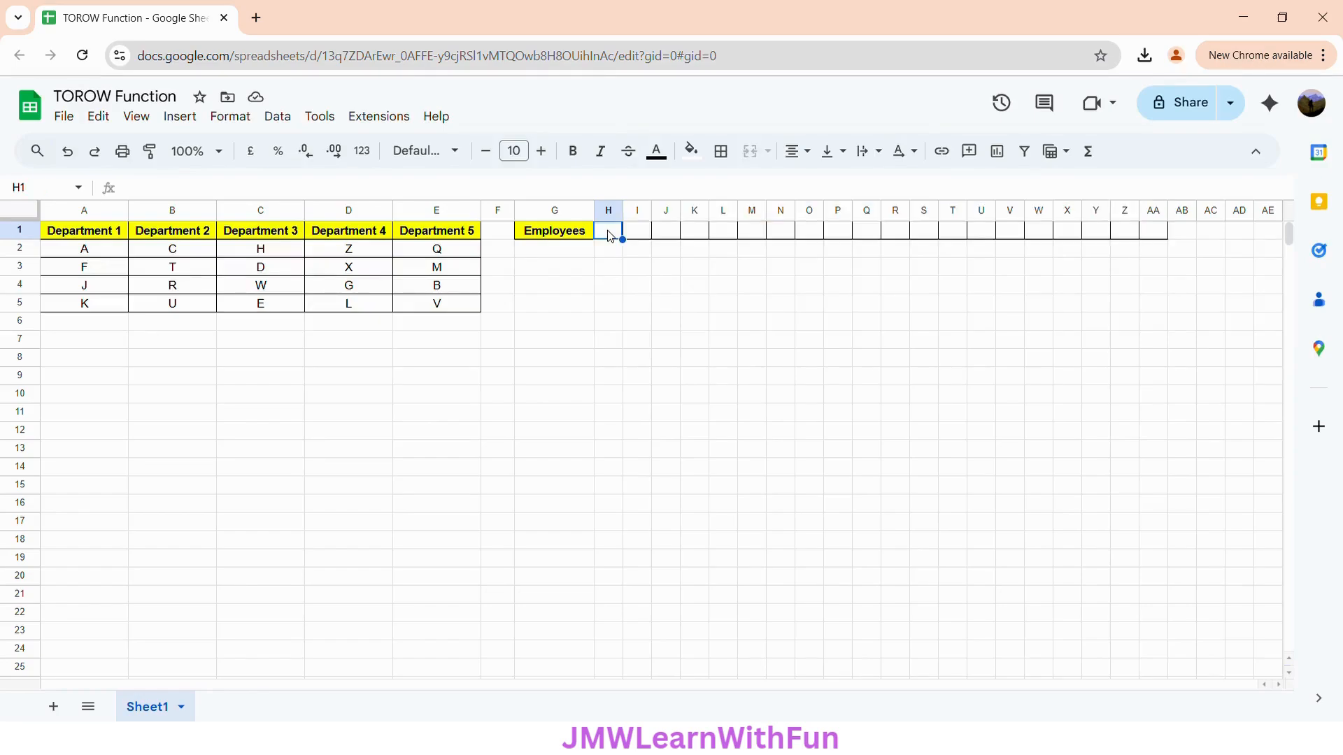
pyautogui.write('=')
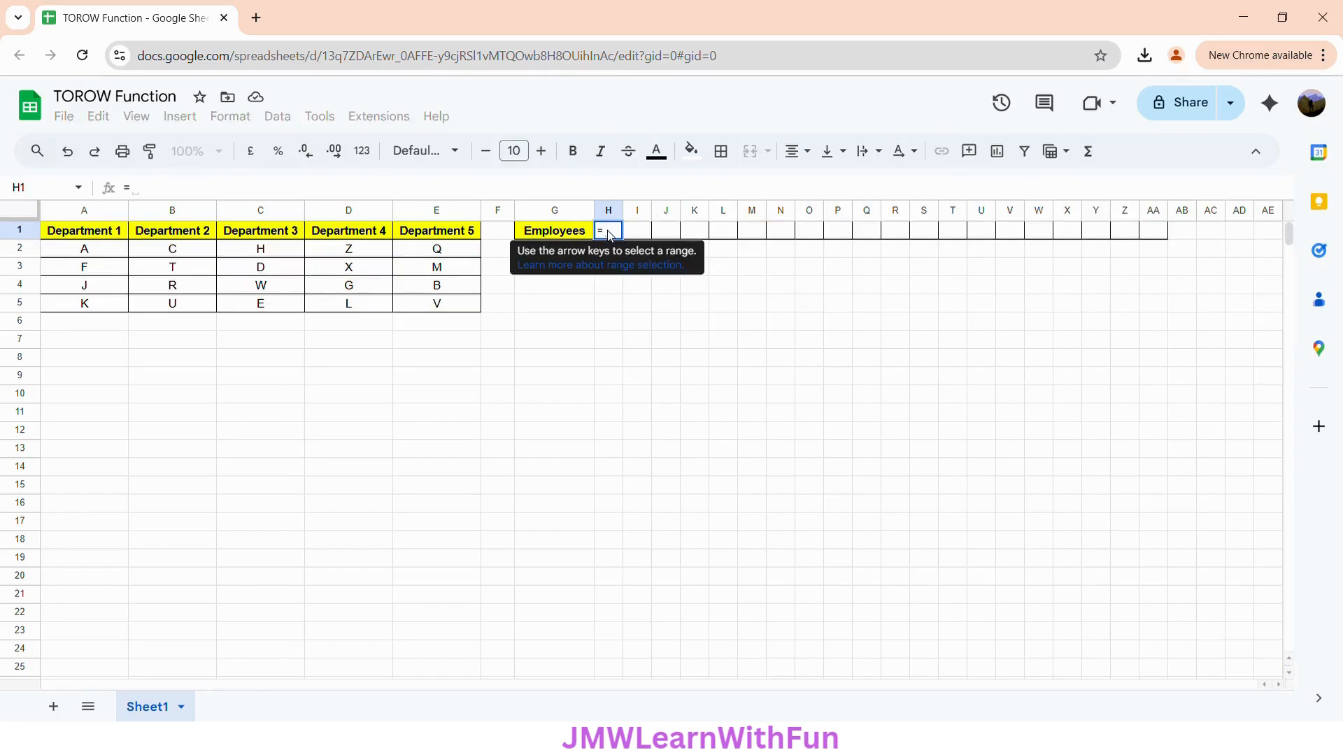
pyautogui.write('TOROW')
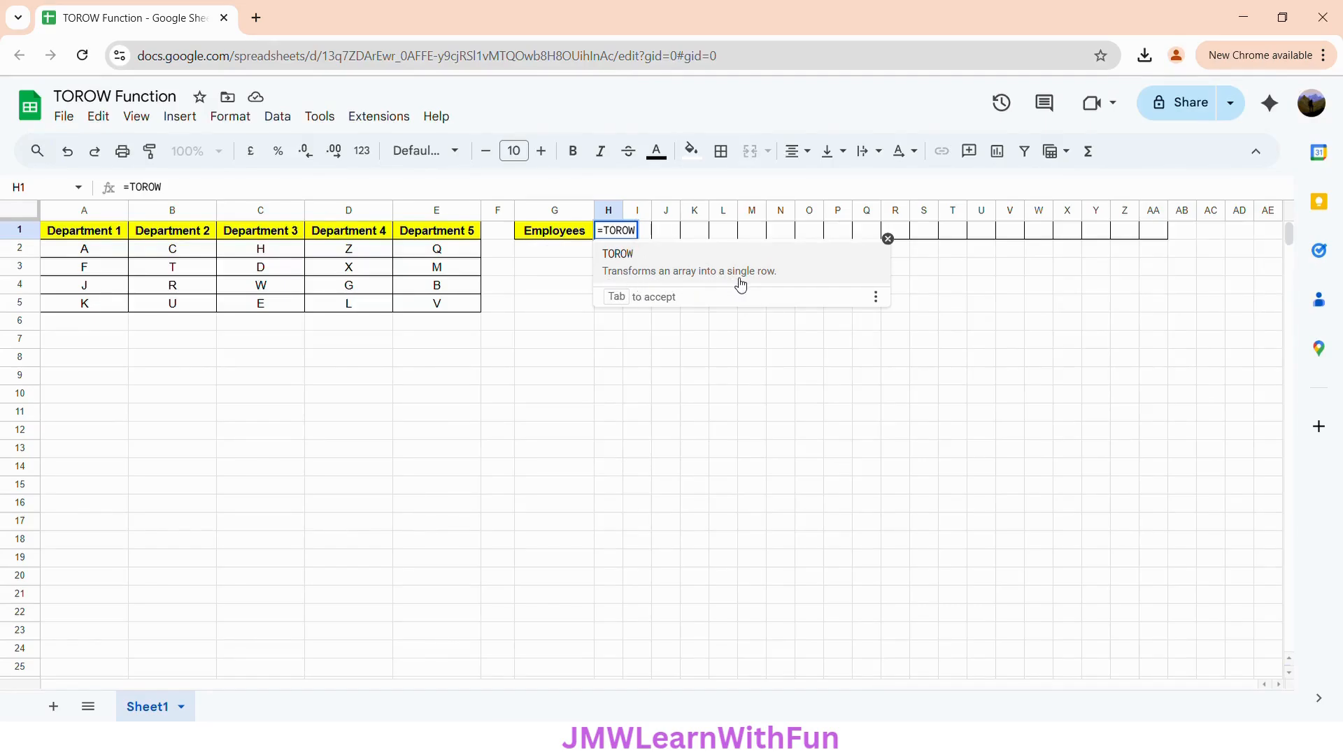
pyautogui.click(798, 279)
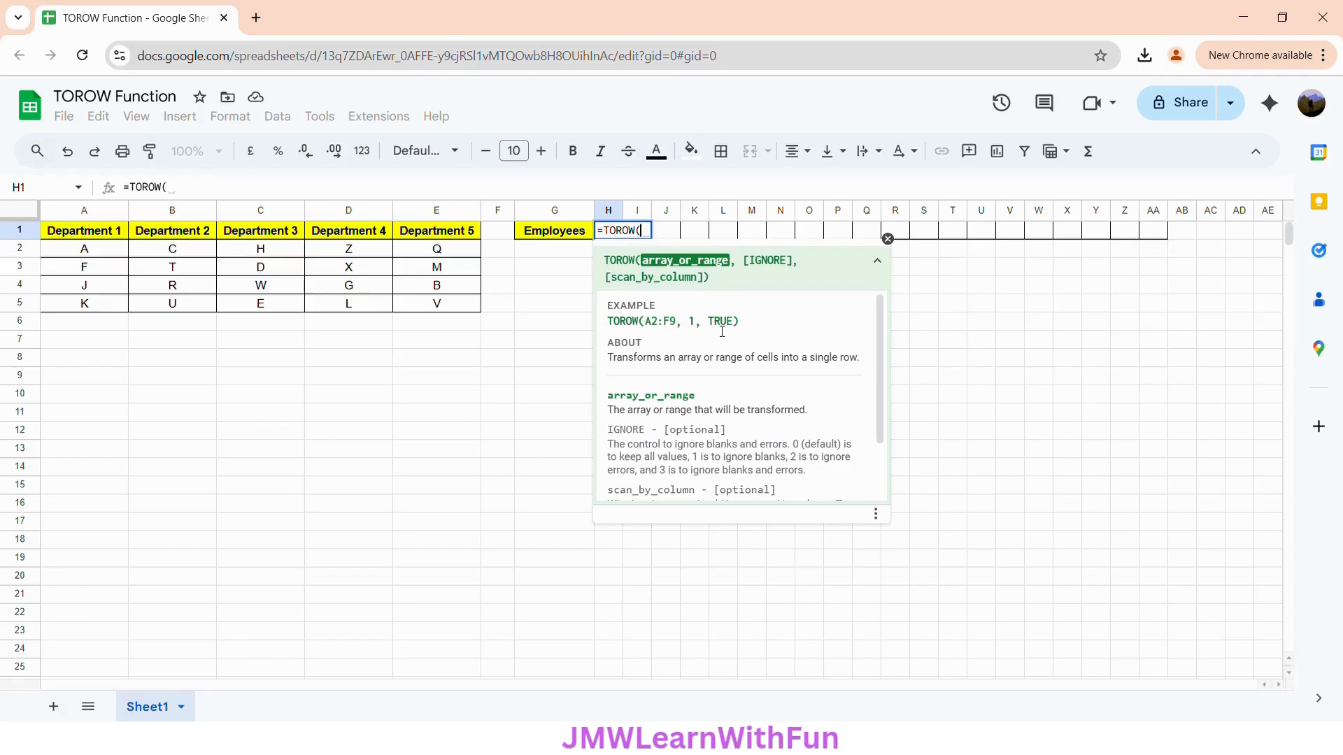
pyautogui.scroll(-2, 722, 332)
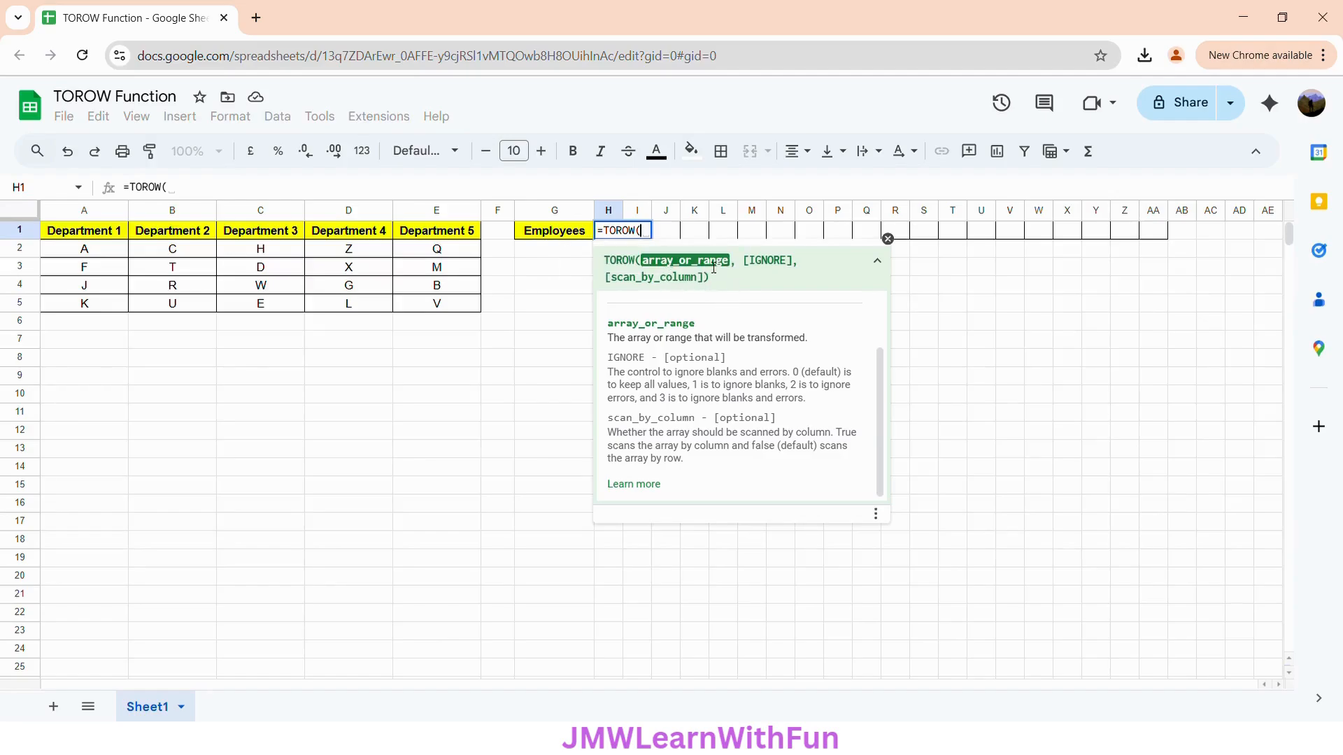
pyautogui.click(97, 251)
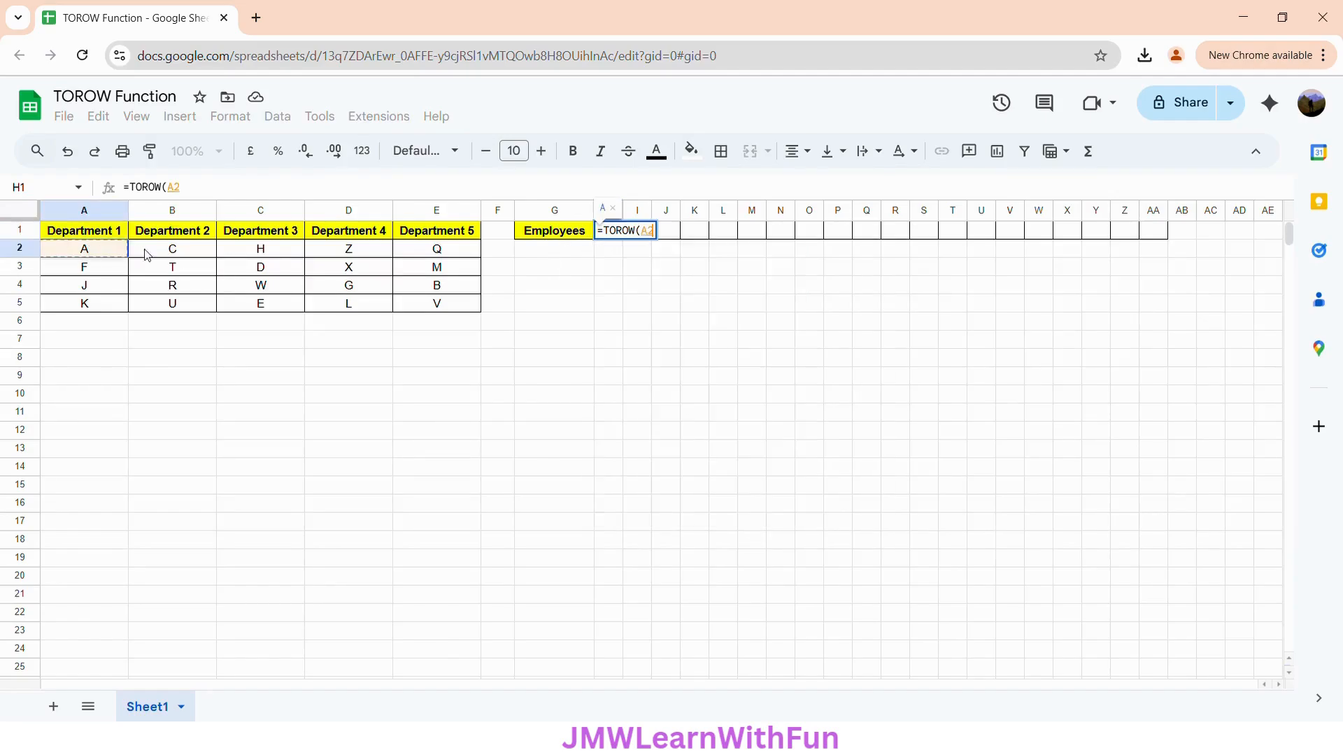
pyautogui.keyDown('shift'); pyautogui.click(454, 303); pyautogui.keyUp('shift')
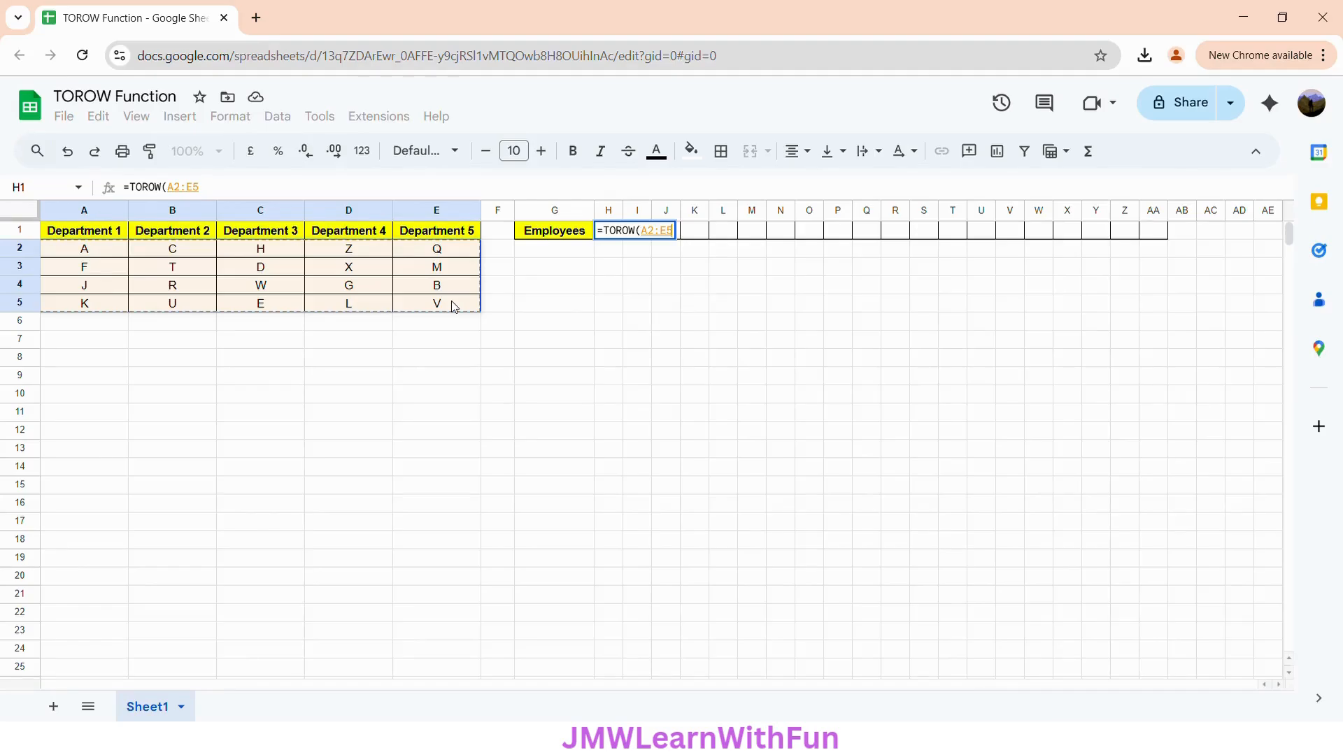
pyautogui.write(')')
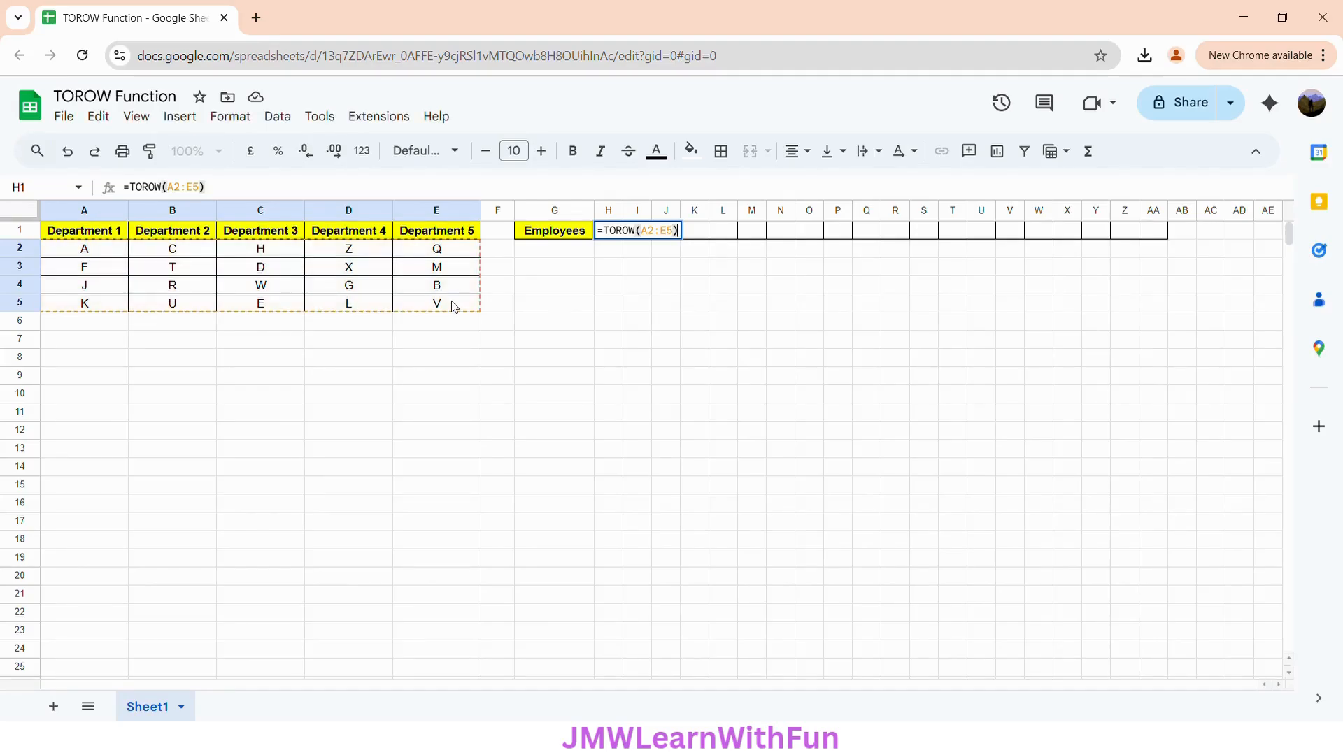
pyautogui.press('Return')
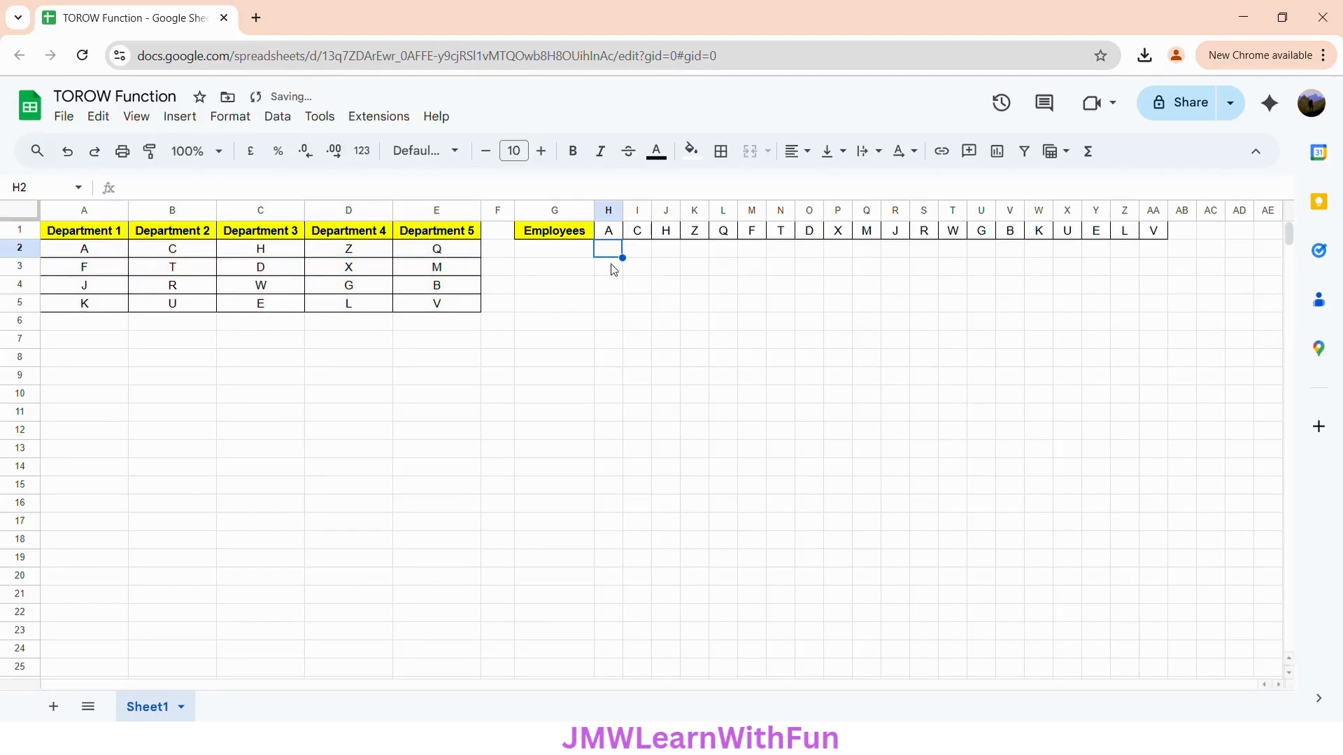
pyautogui.click(610, 237)
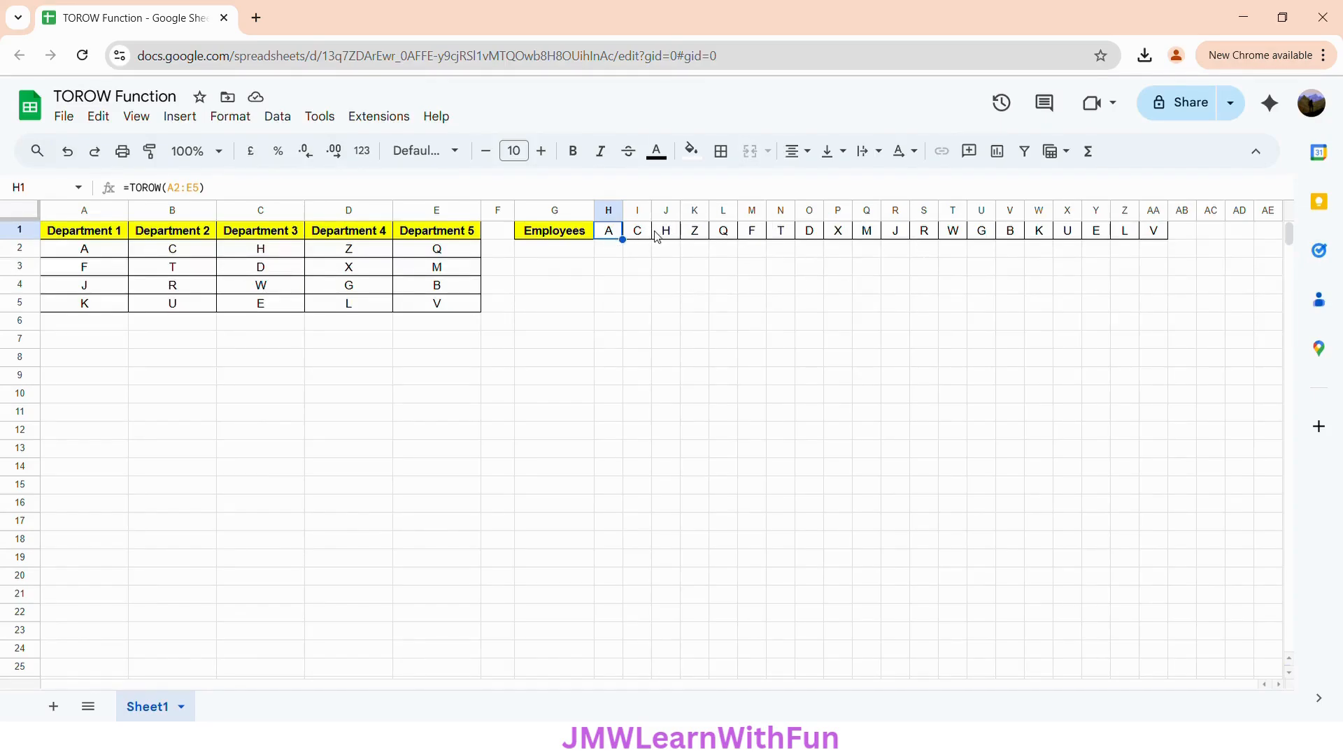
# Step: Clear cell C3 and replace the content of D4 with a lone "=" to create a blank and an error in the source data
pyautogui.click(285, 275)
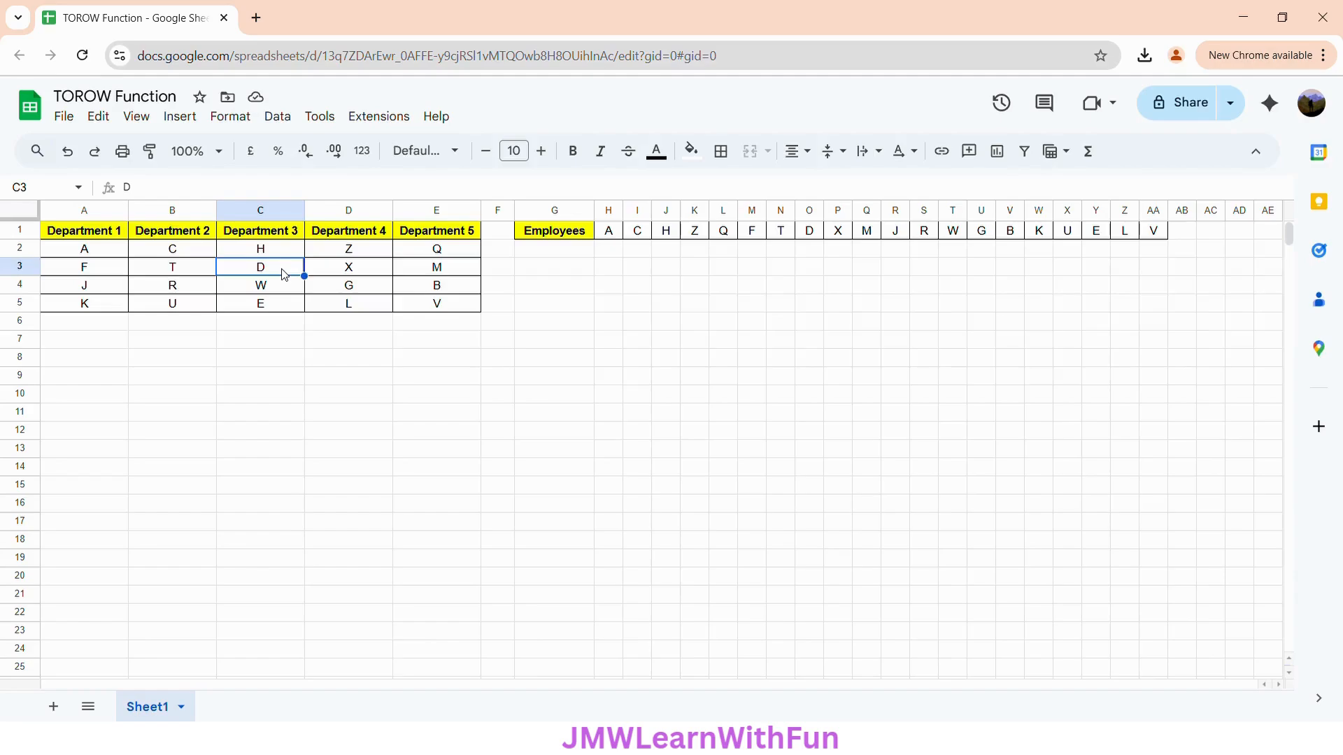
pyautogui.press('Delete')
pyautogui.click(369, 293)
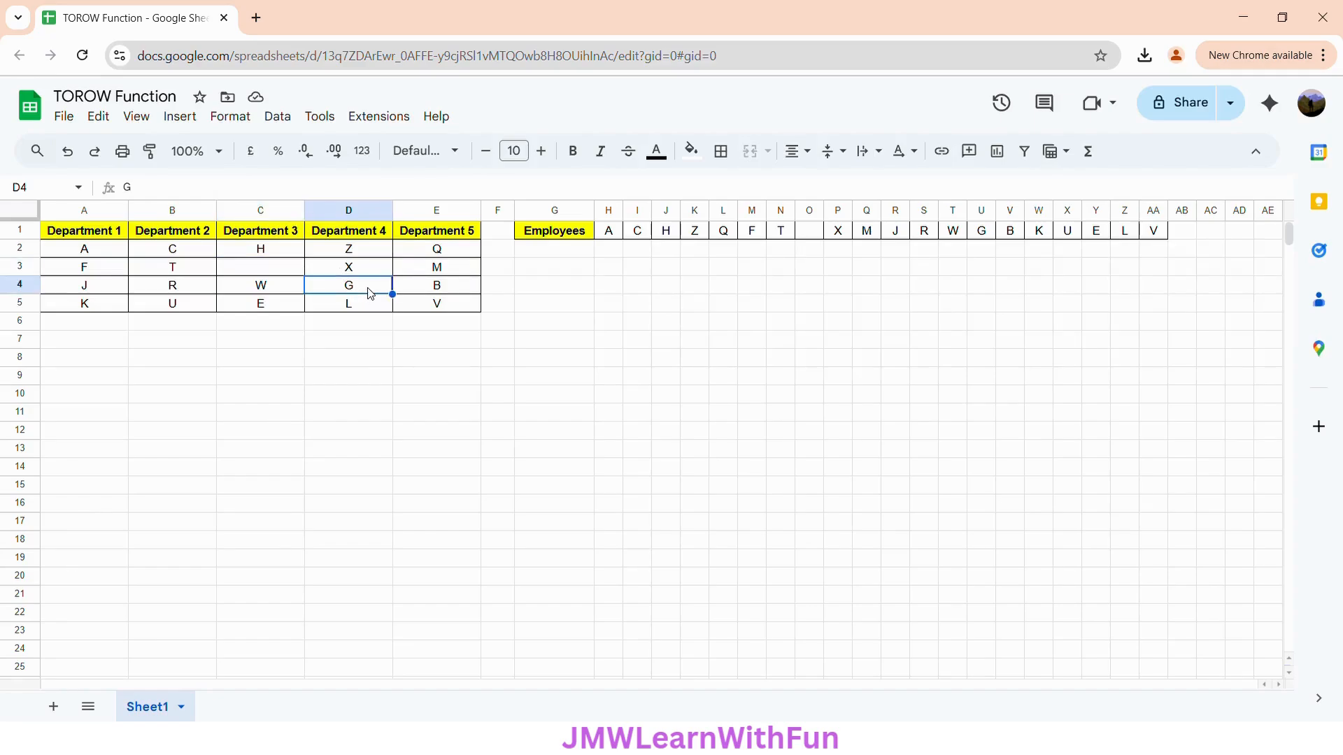
pyautogui.write('=')
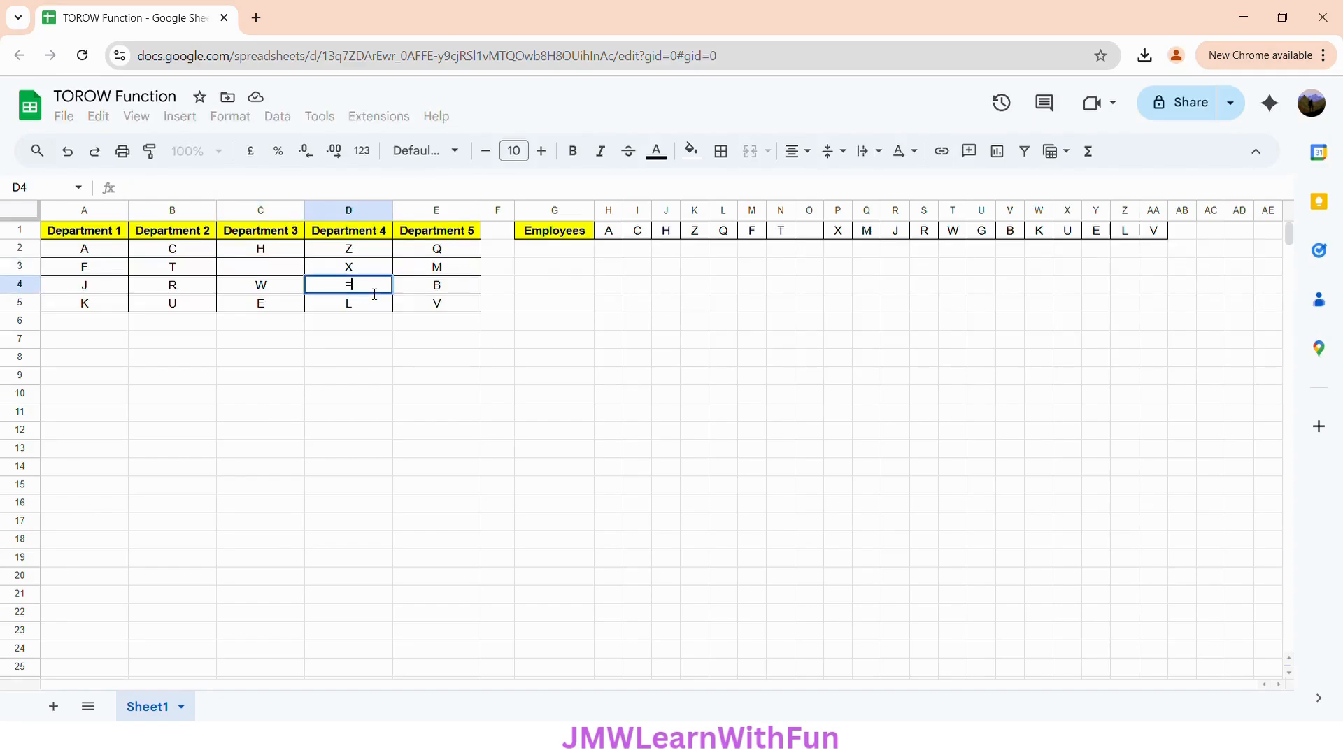
pyautogui.press('Return')
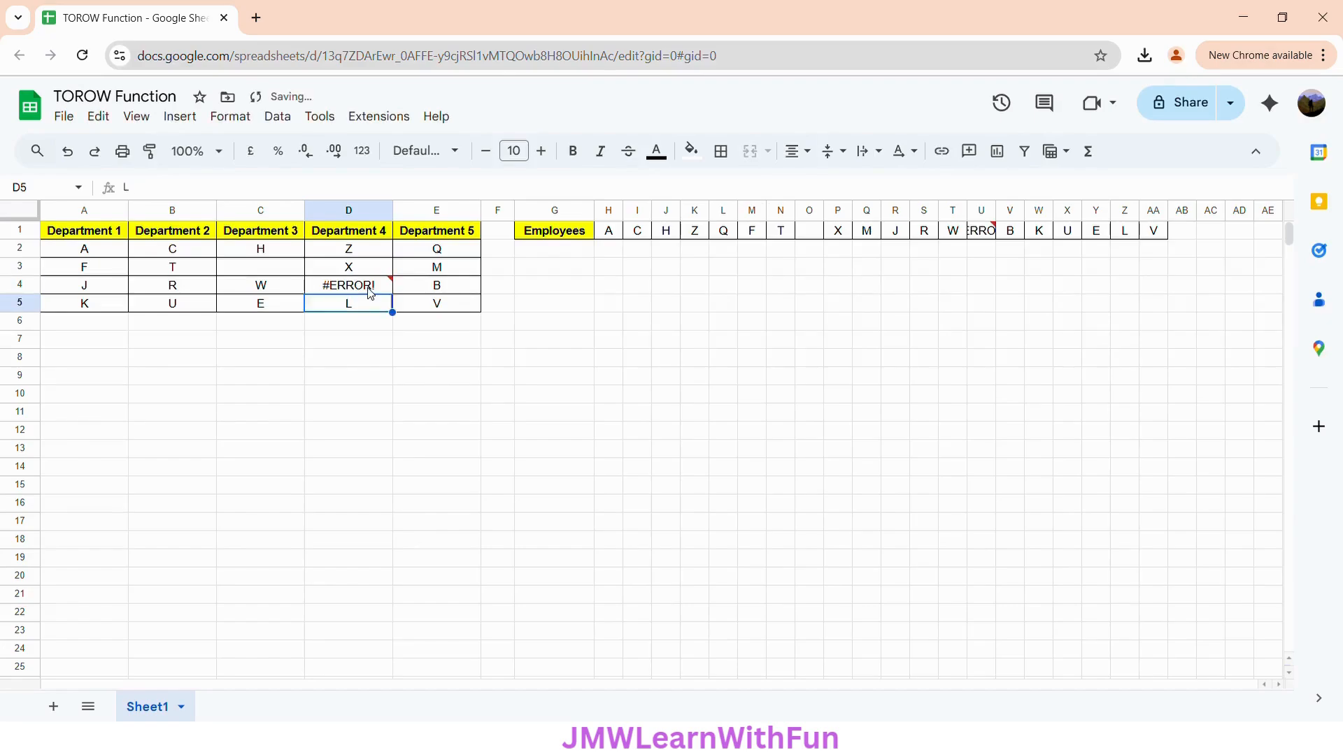
pyautogui.click(978, 236)
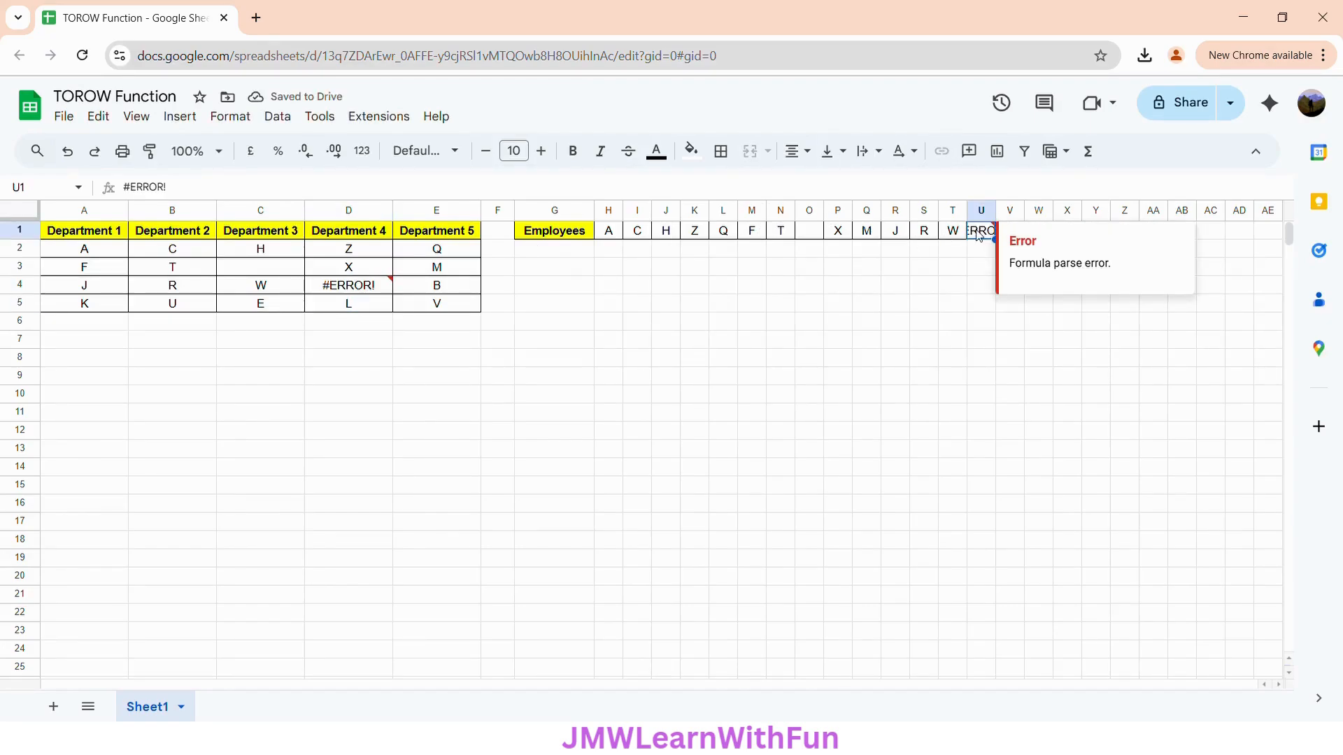
# Step: Add an ignore argument of 1 to the TOROW formula in H1 so that blanks are skipped
pyautogui.click(619, 239)
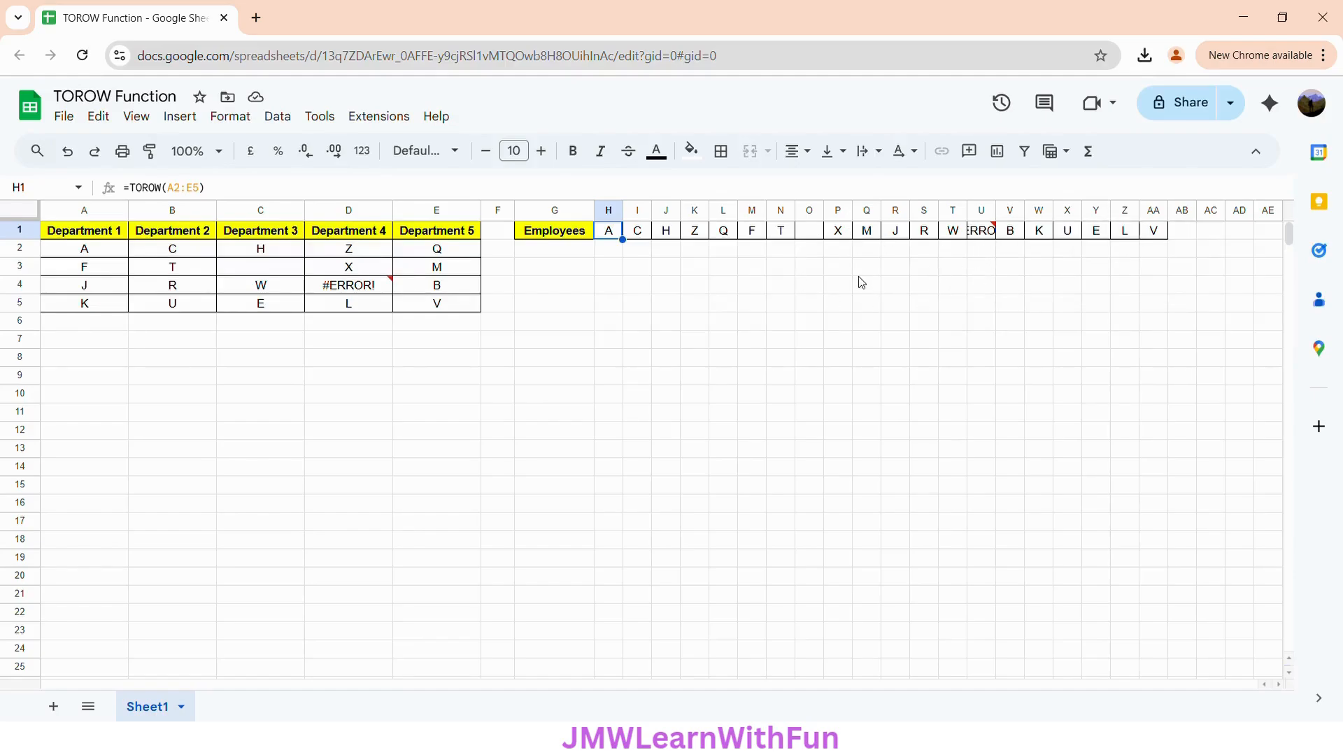
pyautogui.click(205, 191)
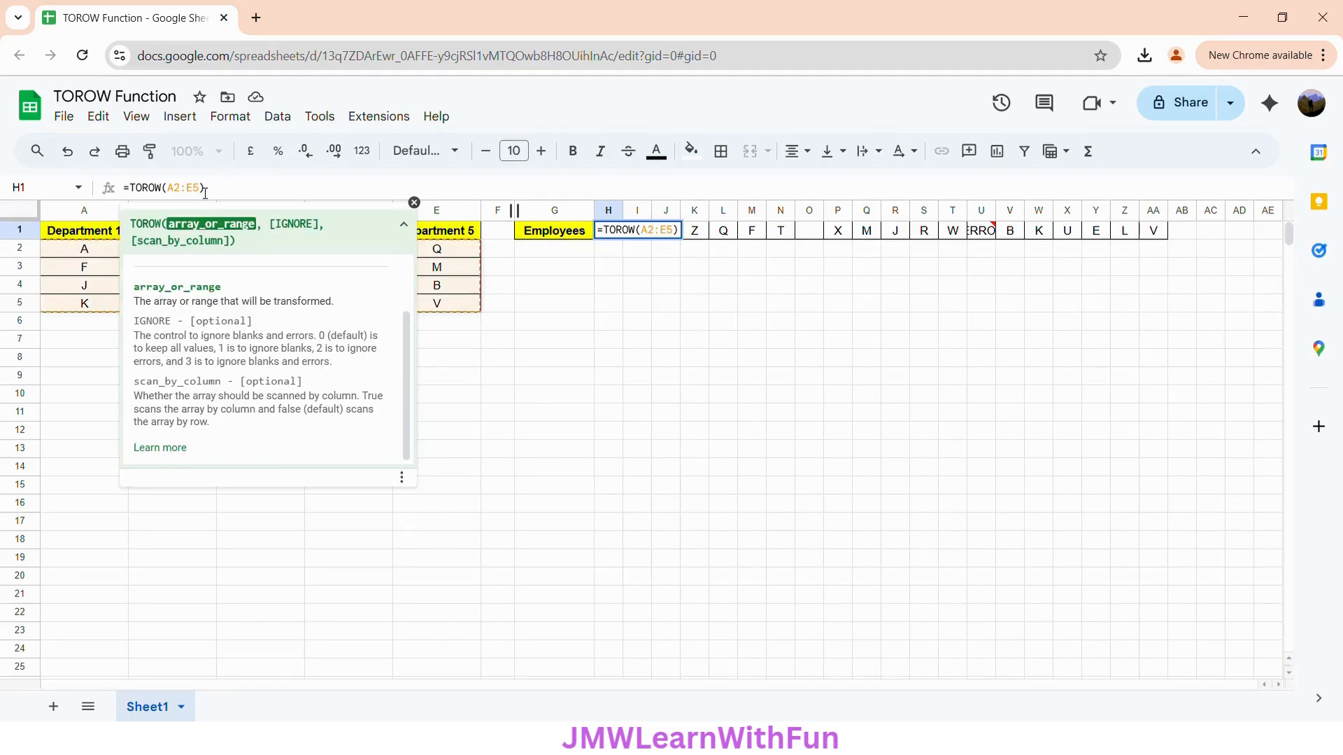
pyautogui.write(', ')
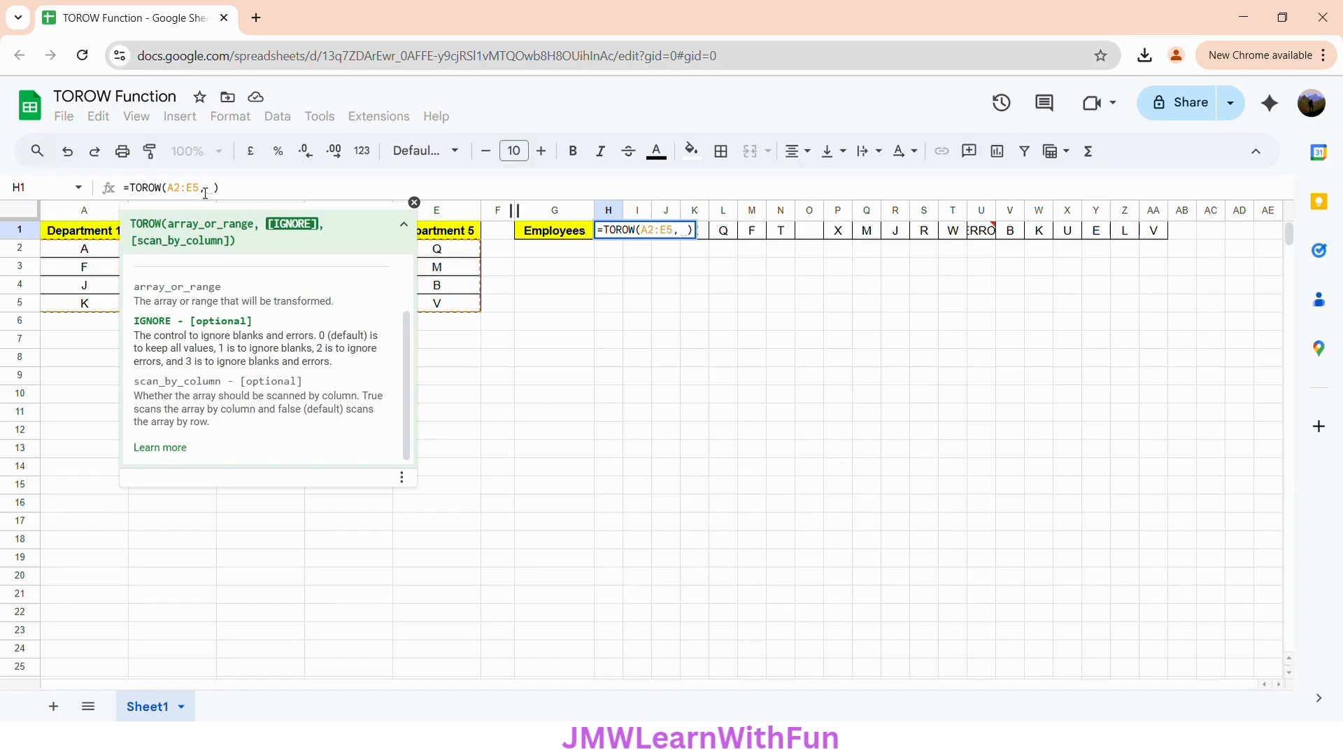
pyautogui.write('1')
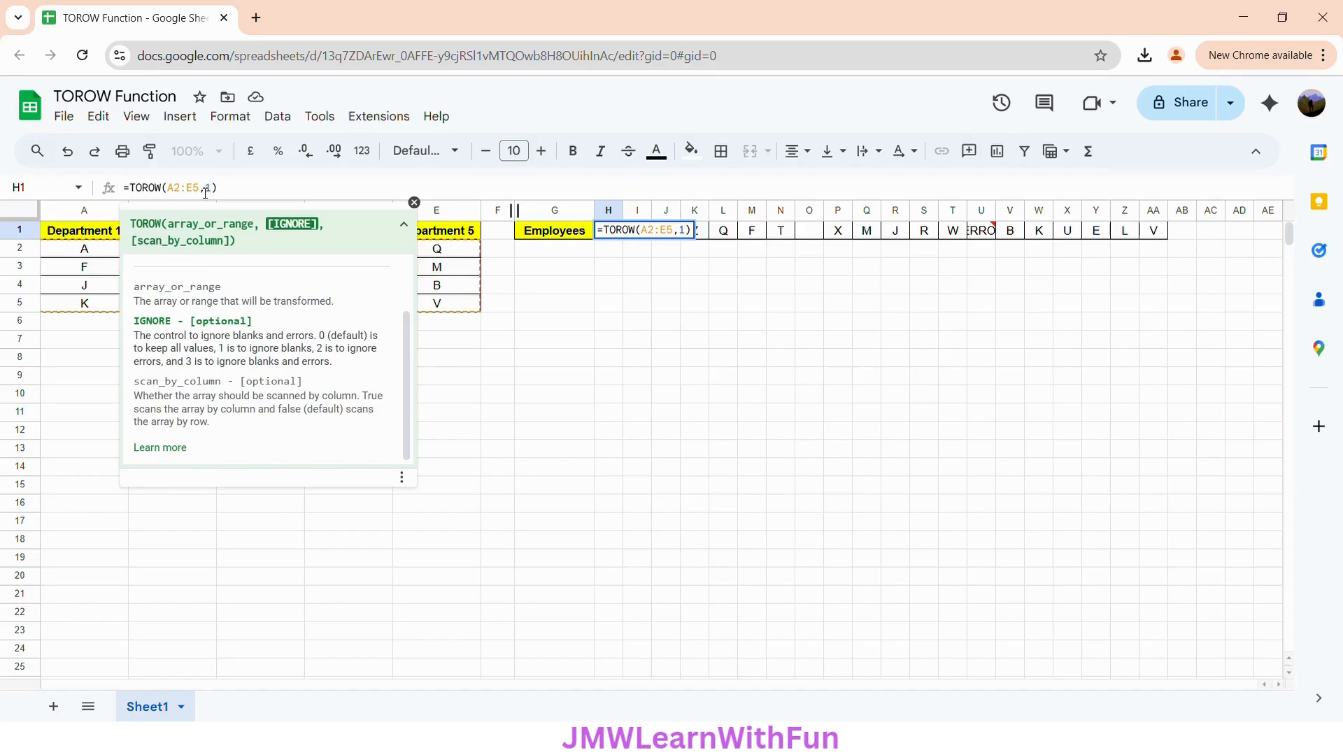
pyautogui.press('Return')
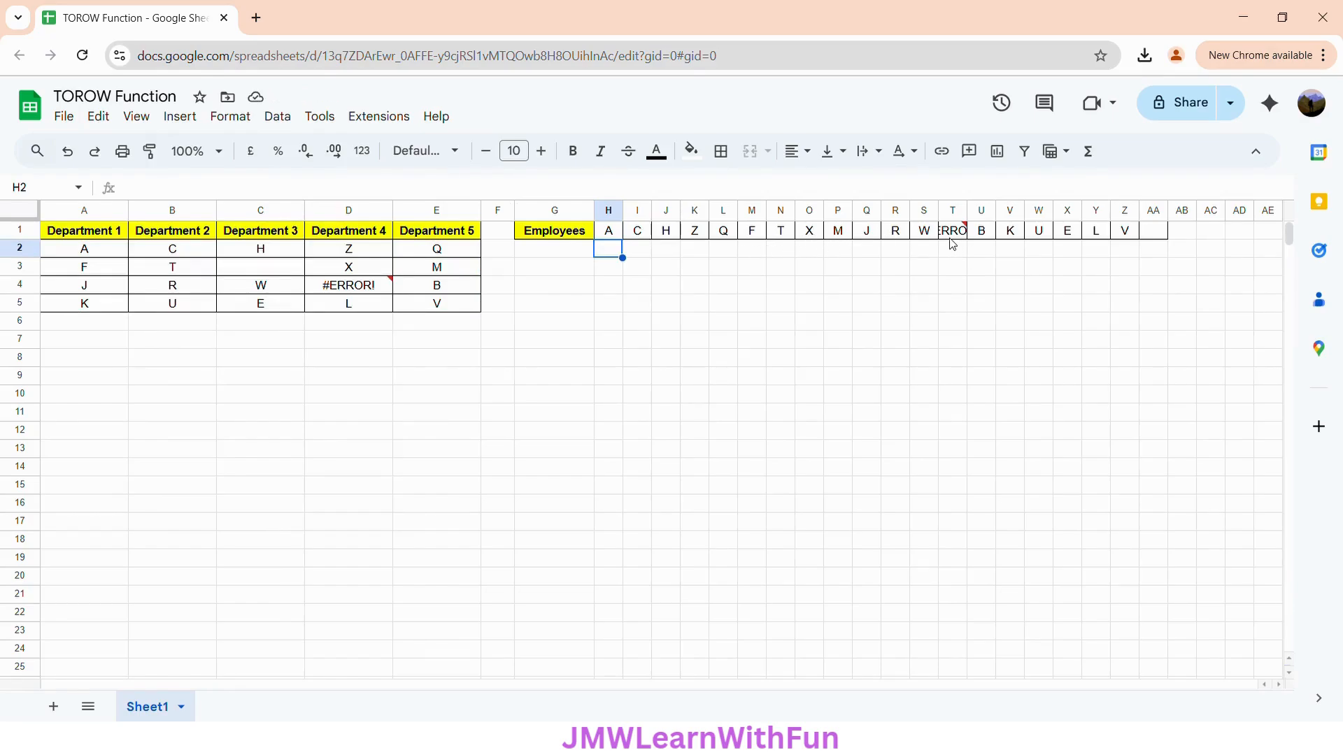
# Step: Change the ignore argument of the TOROW formula in H1 to 2 so that errors are skipped
pyautogui.click(610, 232)
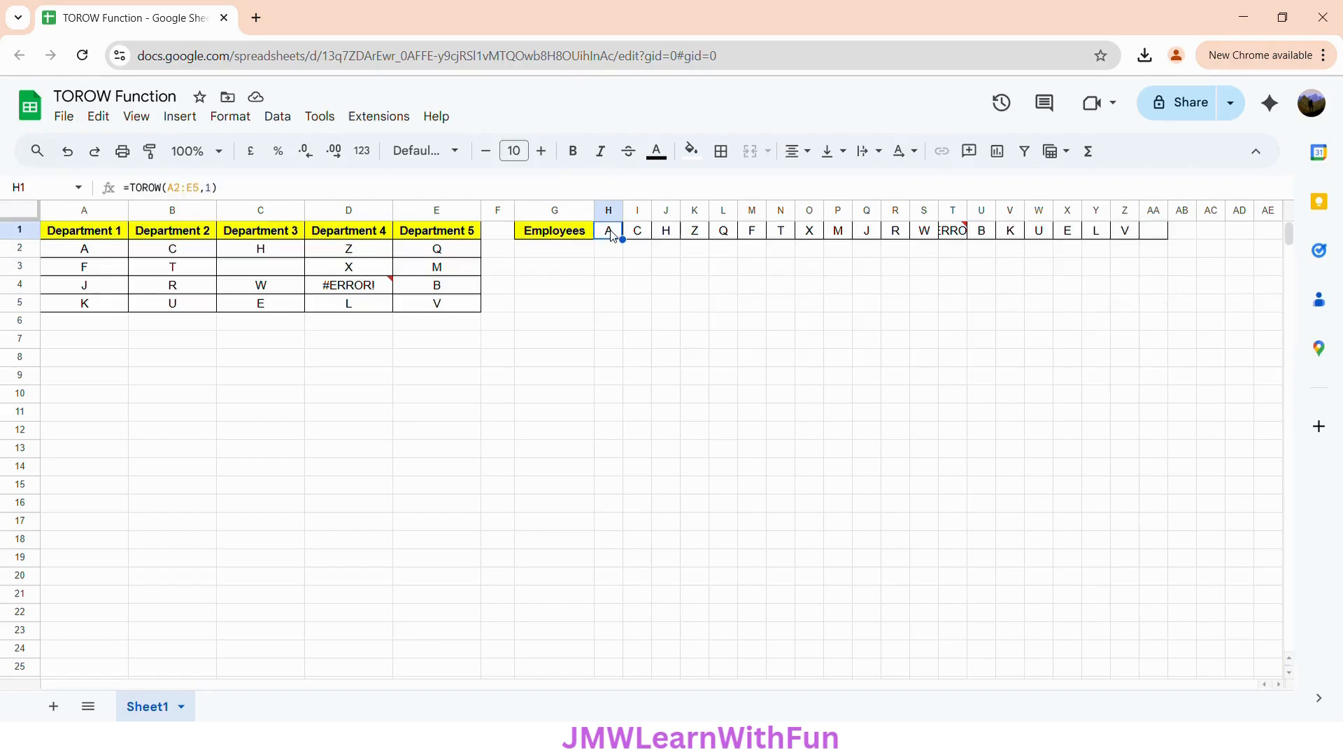
pyautogui.click(214, 188)
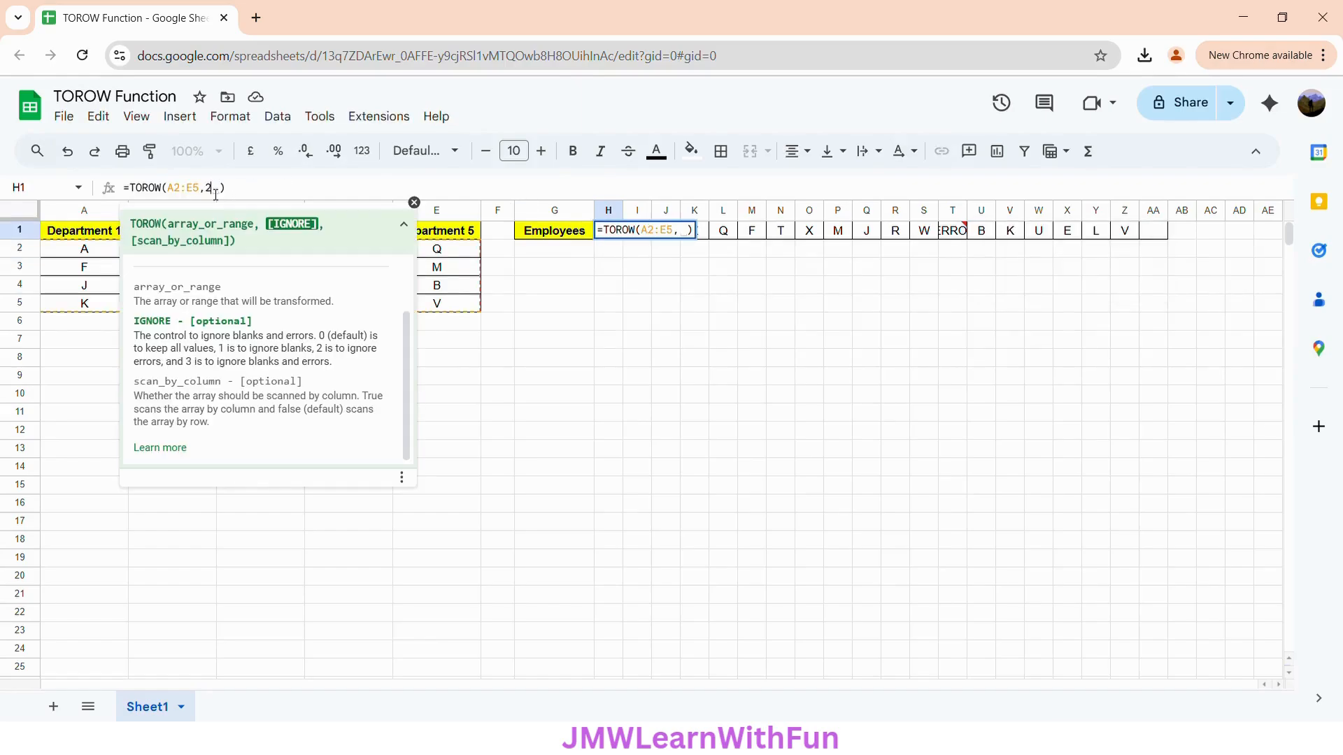
pyautogui.press('BackSpace')
pyautogui.write('2')
pyautogui.press('Return')
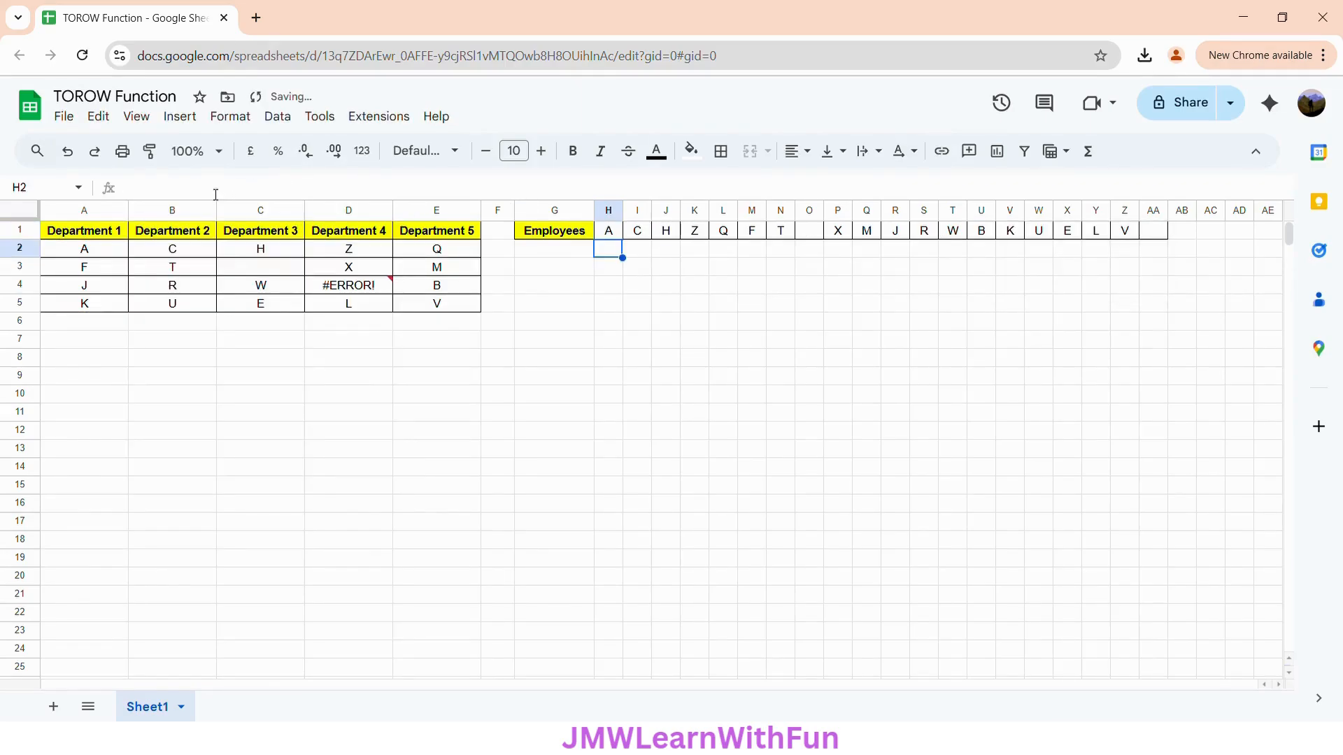
pyautogui.click(812, 235)
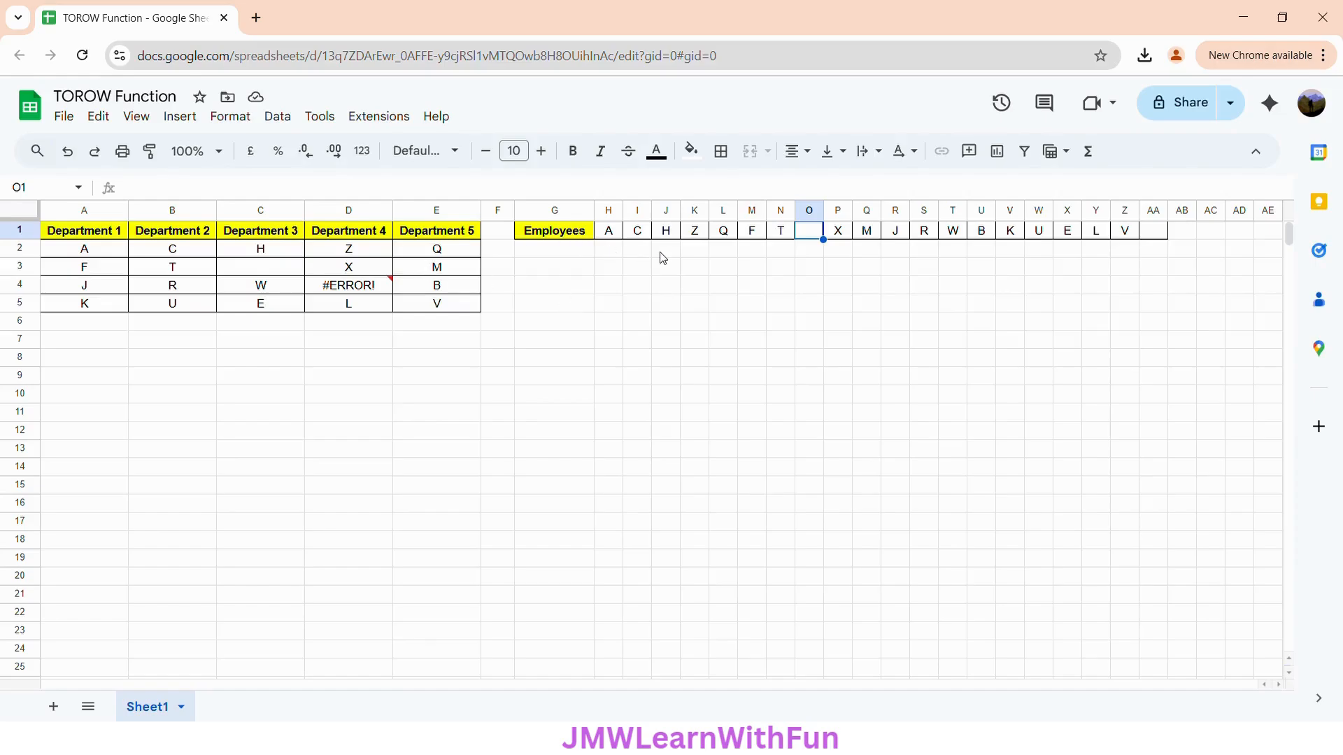
# Step: Set the ignore argument of the TOROW formula in H1 to 3 so that both blanks and errors are skipped
pyautogui.click(616, 240)
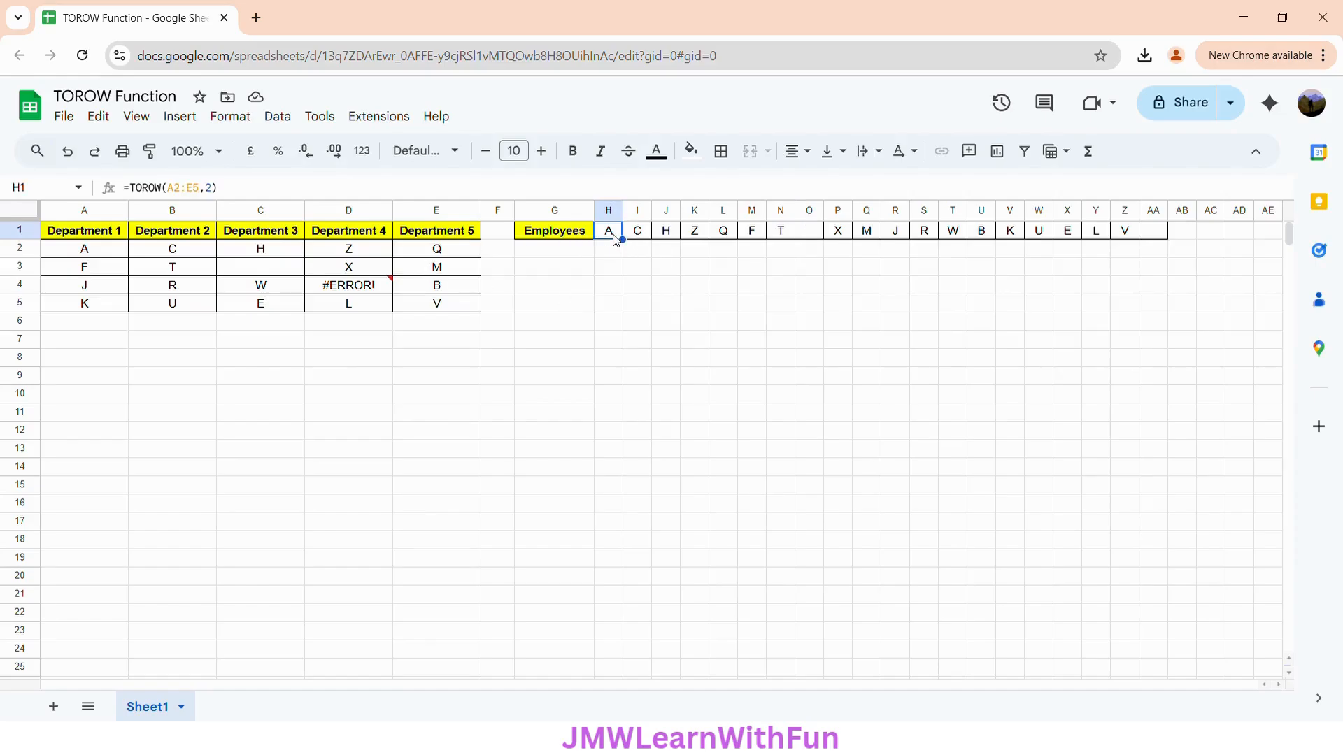
pyautogui.click(217, 191)
pyautogui.press('BackSpace')
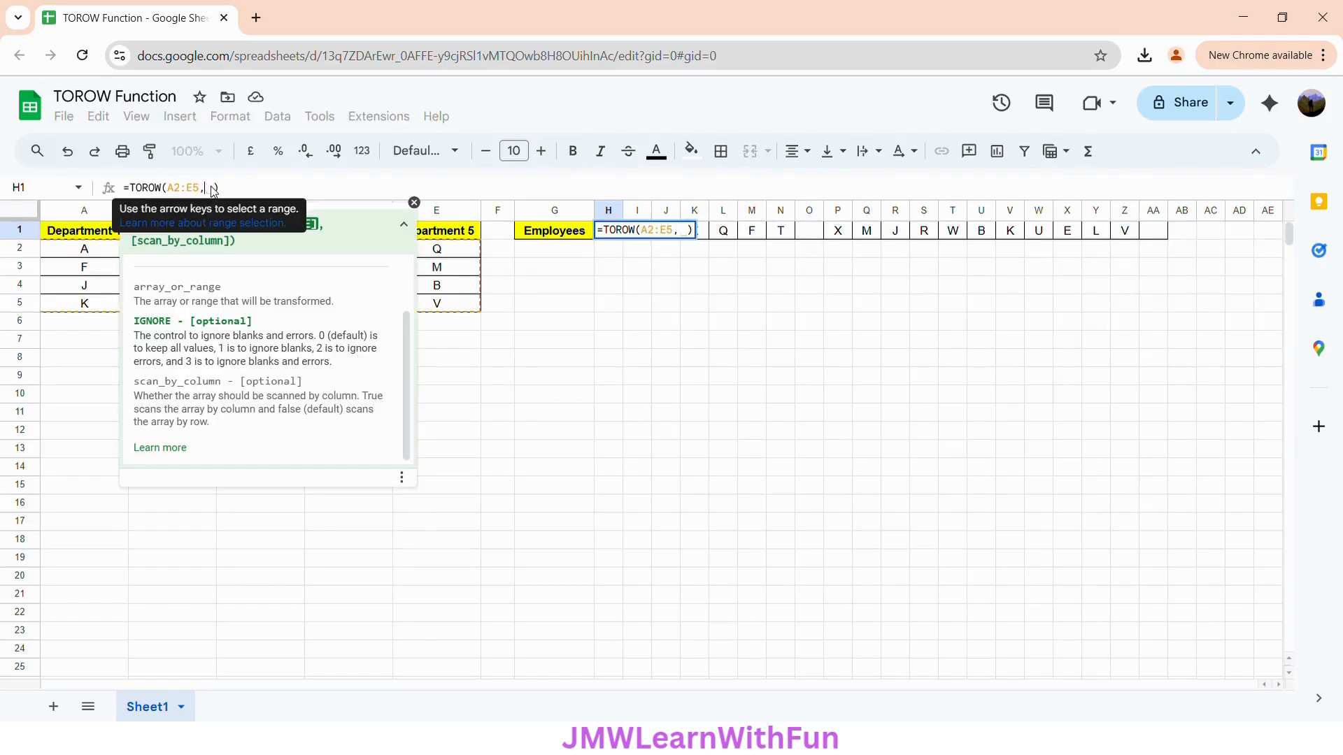
pyautogui.write('3')
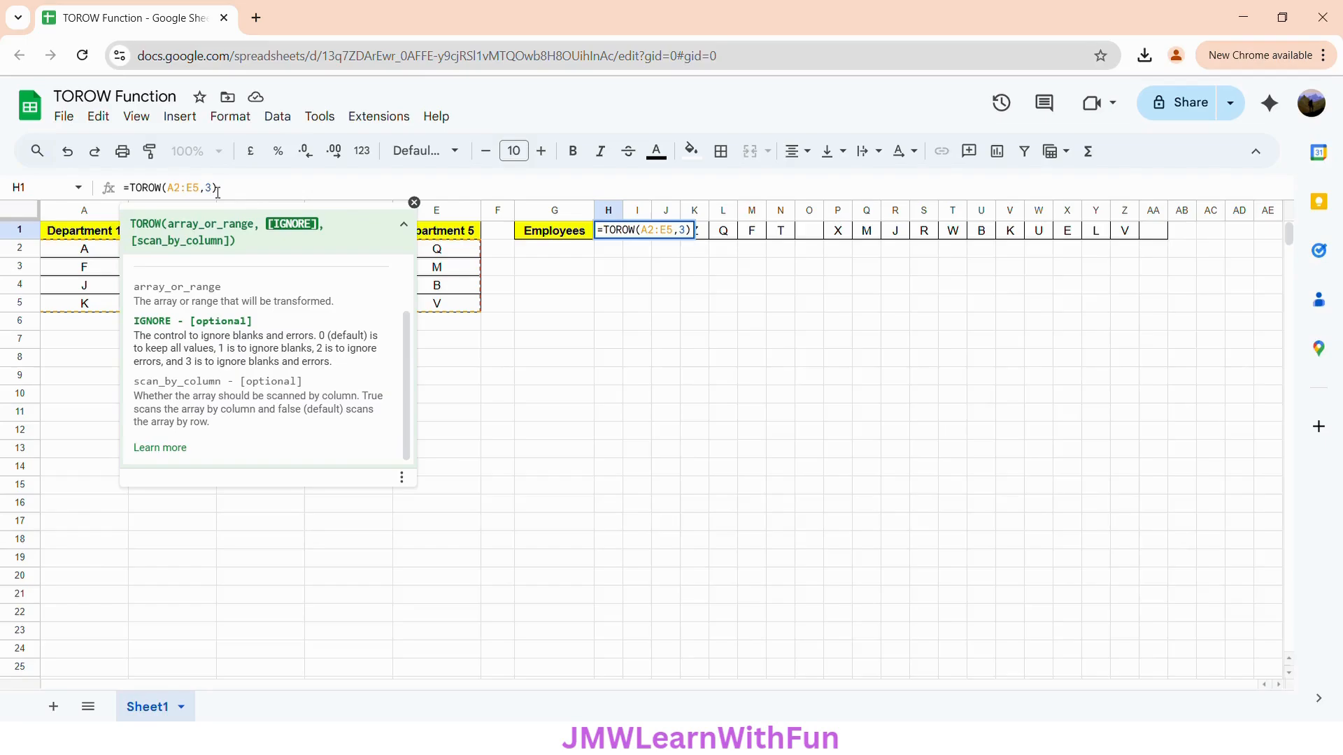
pyautogui.press('Return')
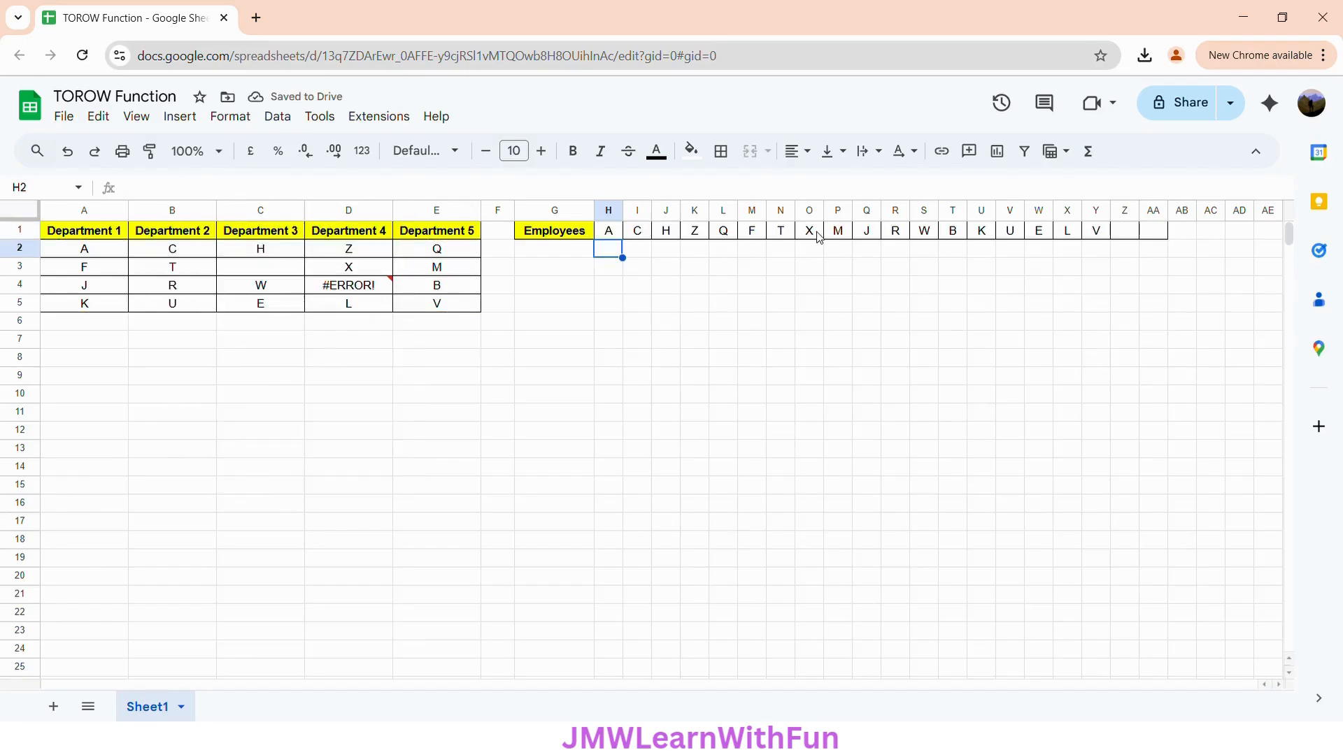
pyautogui.click(820, 237)
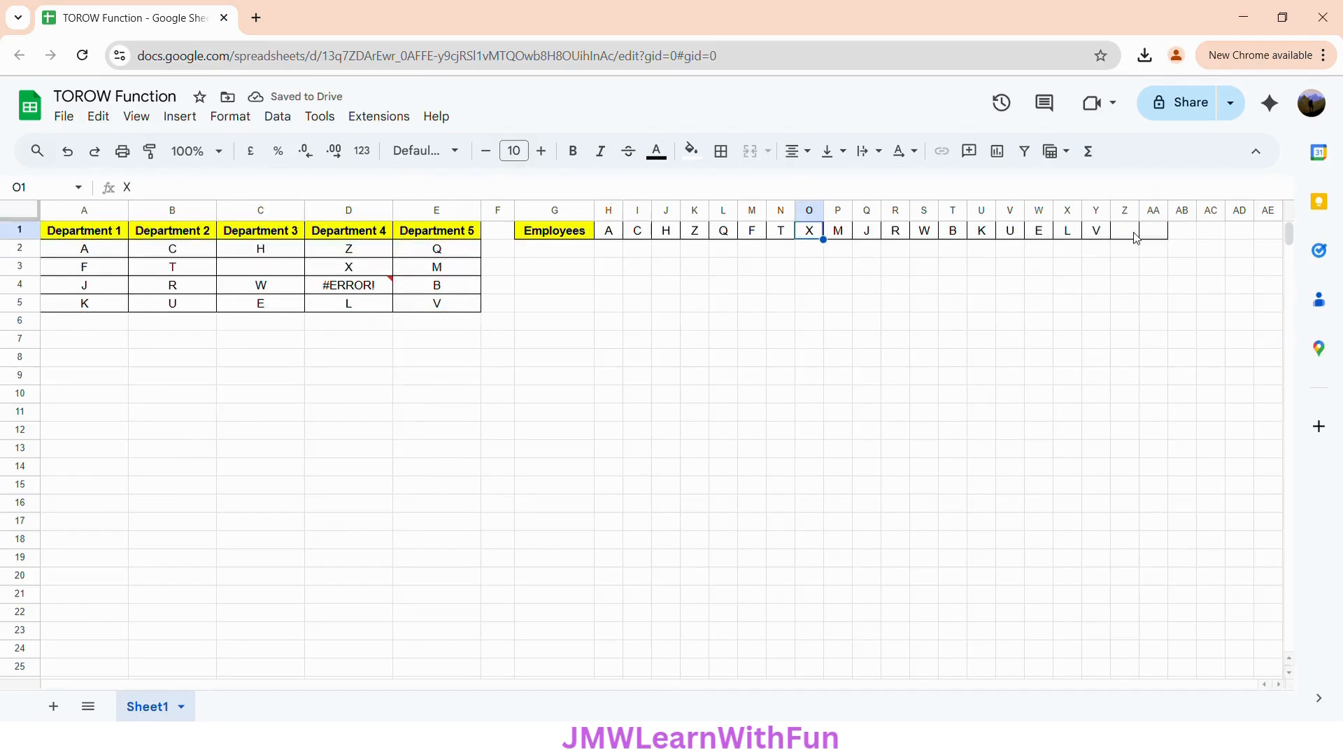
# Step: Add a scan_by_column argument of 1 to the TOROW formula in H1 so that the range is read column by column
pyautogui.click(614, 241)
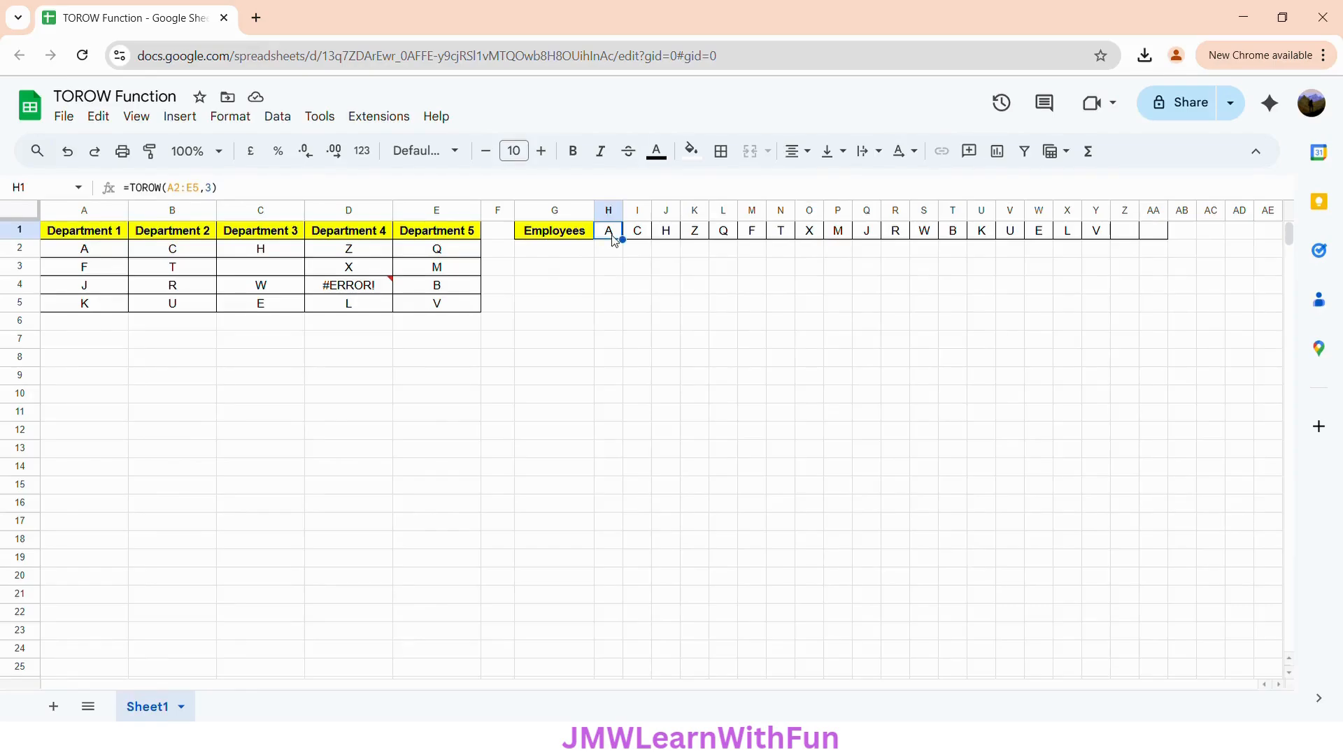
pyautogui.click(218, 200)
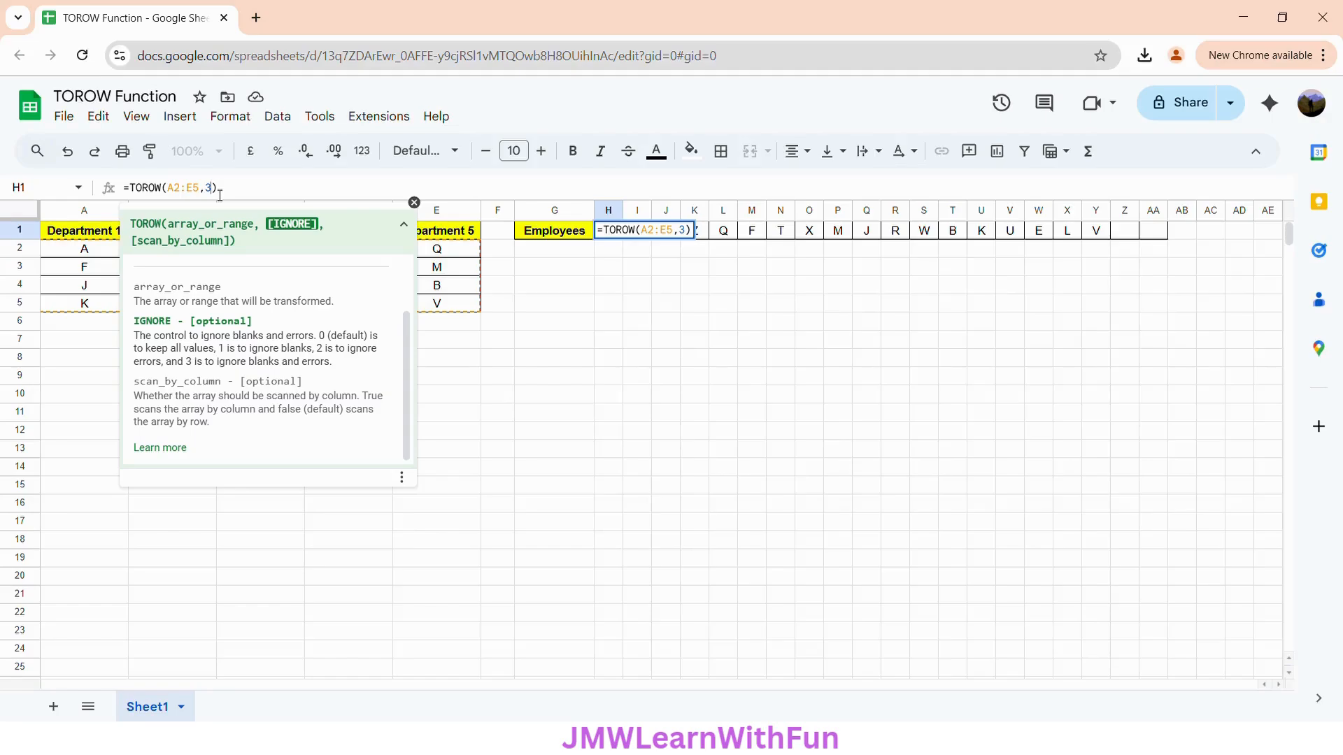
pyautogui.write(', ')
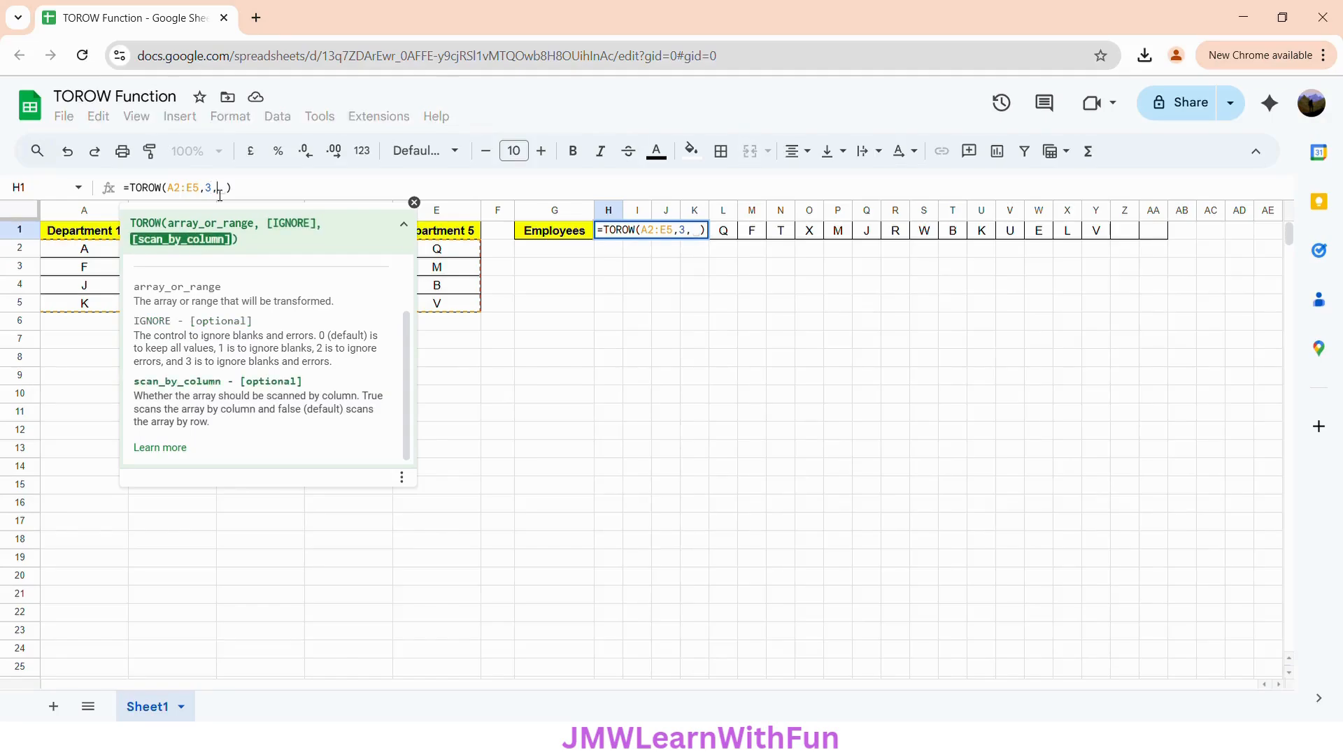
pyautogui.write('1')
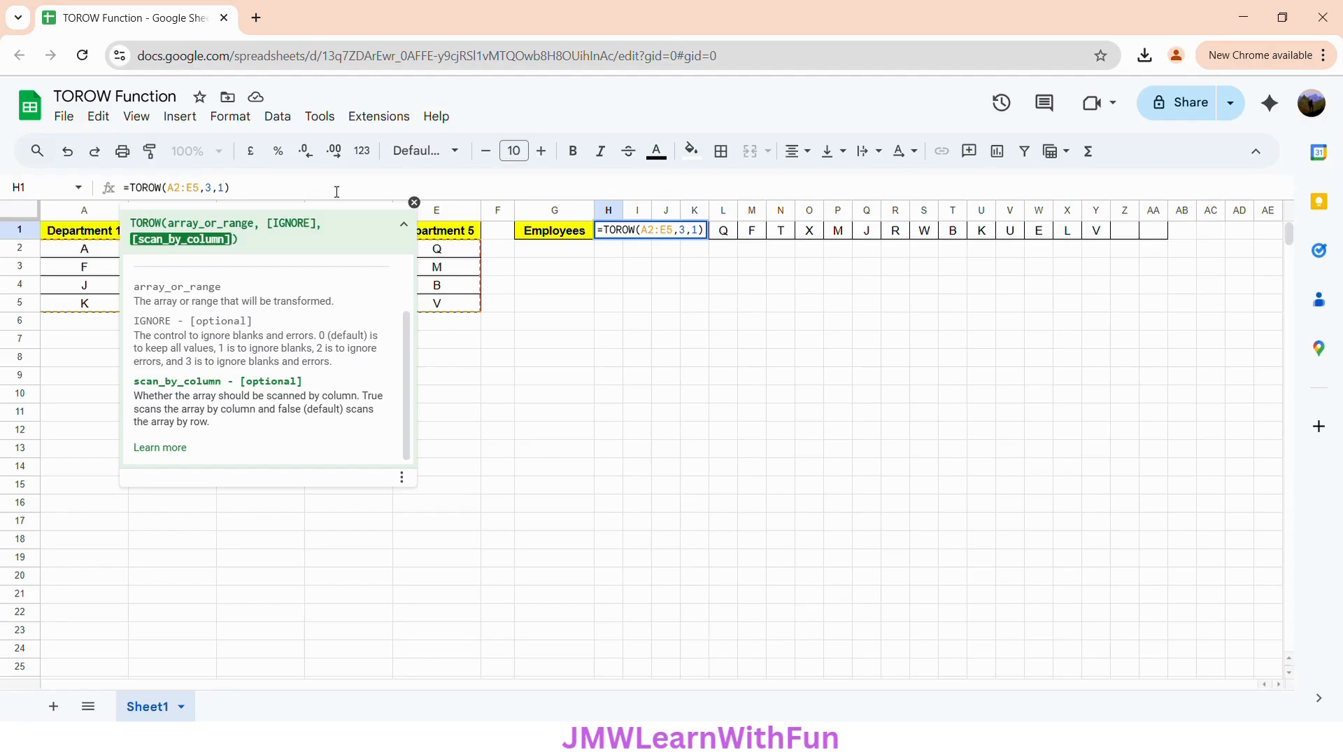
pyautogui.write(')')
pyautogui.press('Return')
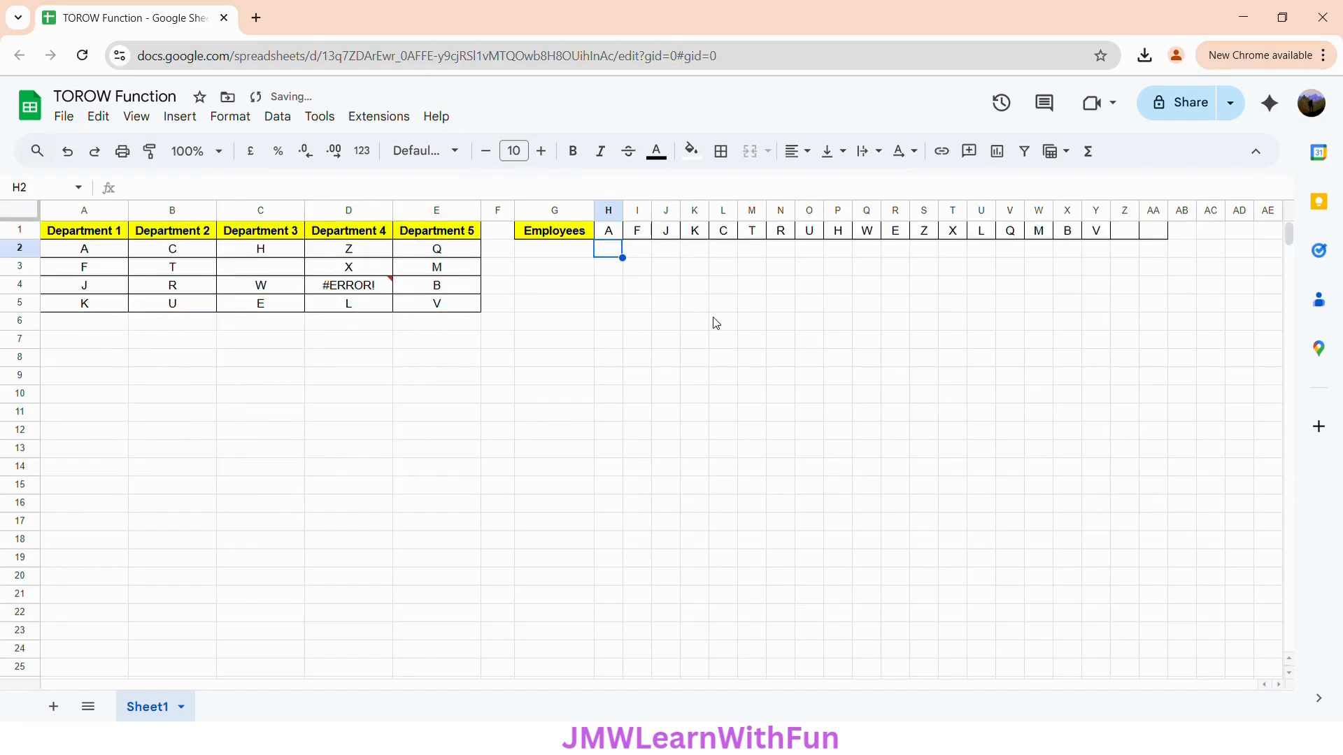
pyautogui.click(612, 234)
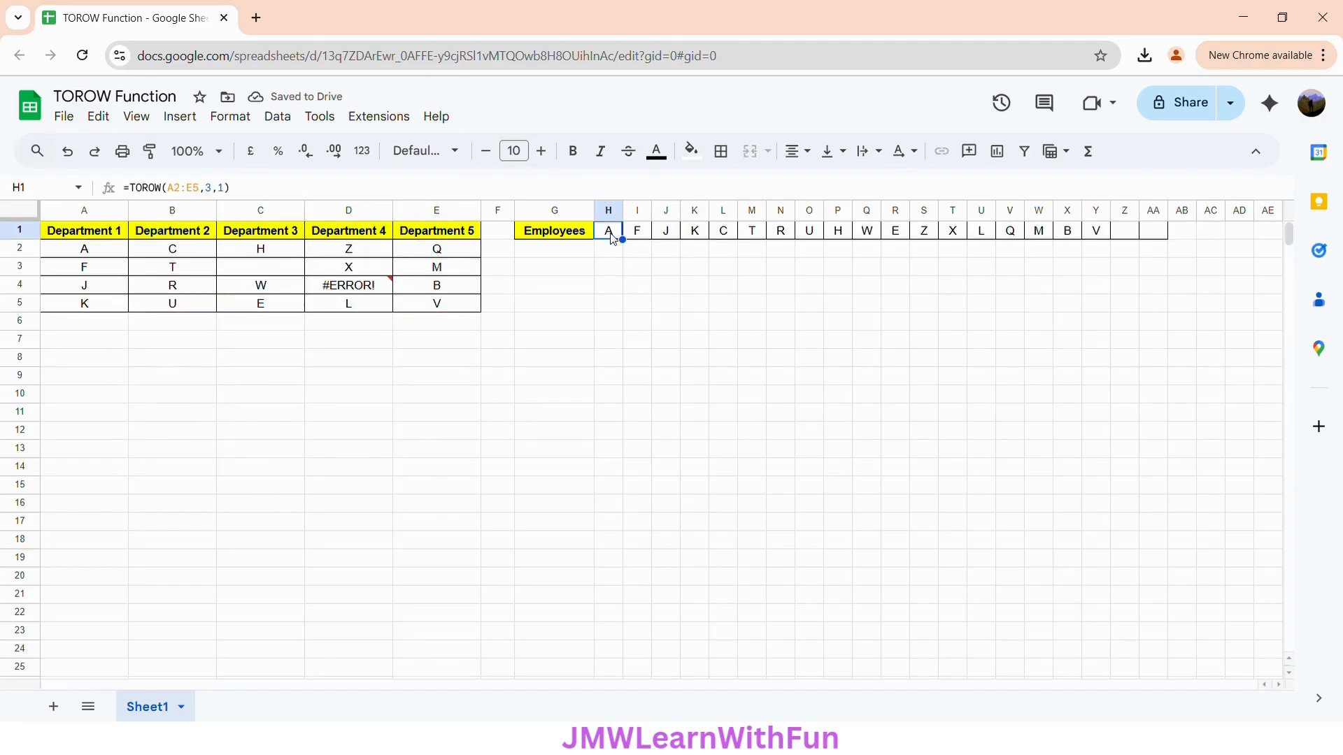